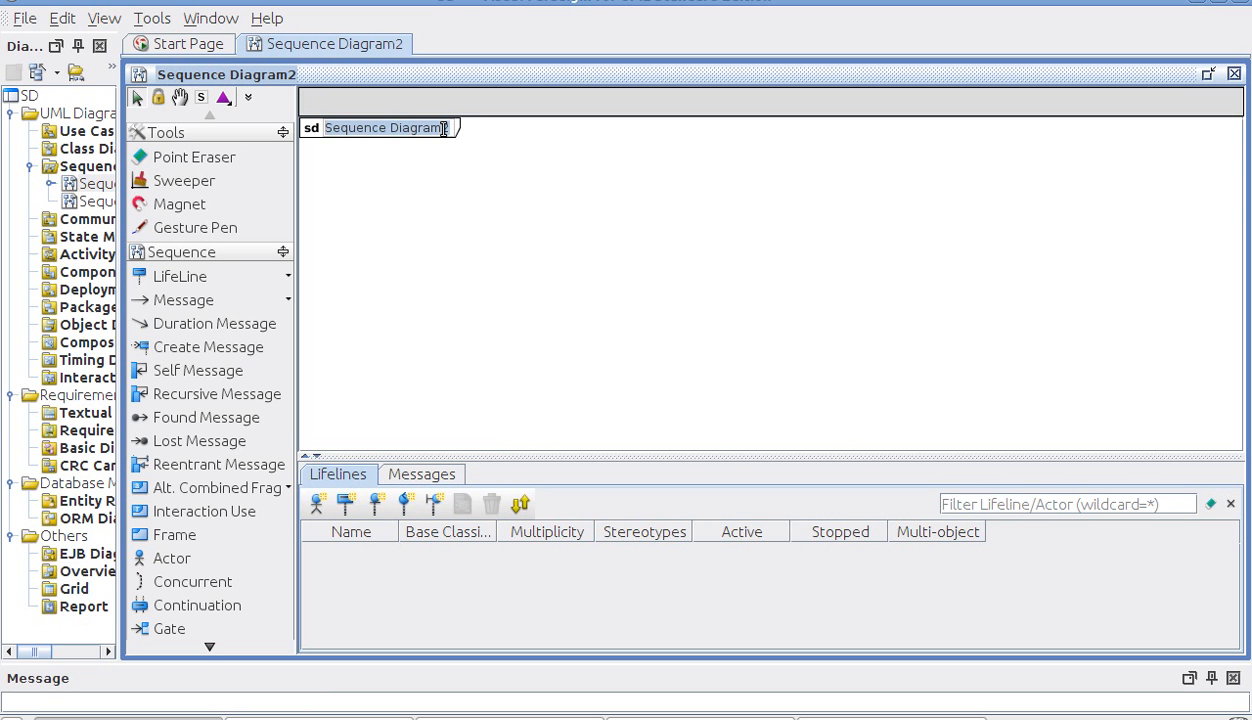
# Rename the new sequence diagram as "SekDiagrama - Proba".
pyautogui.press('BackSpace')
pyautogui.write('SekDiagrama')
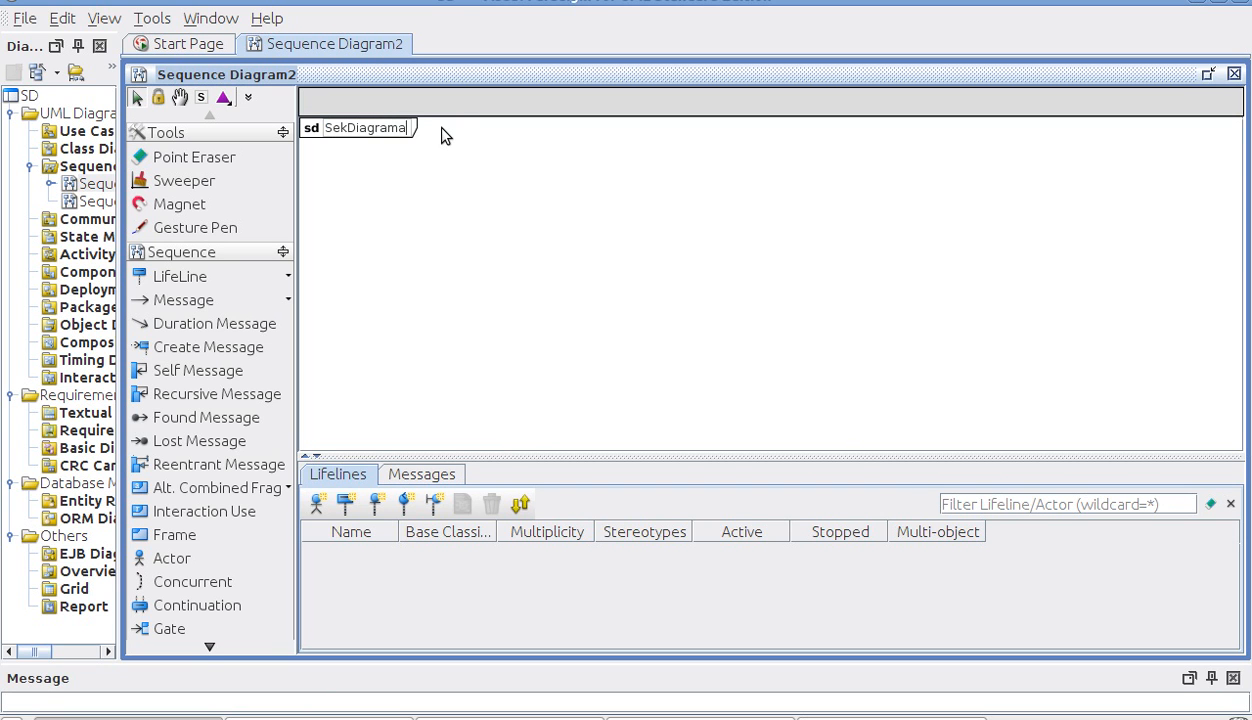
pyautogui.write(' - Propa')
pyautogui.press('Return')
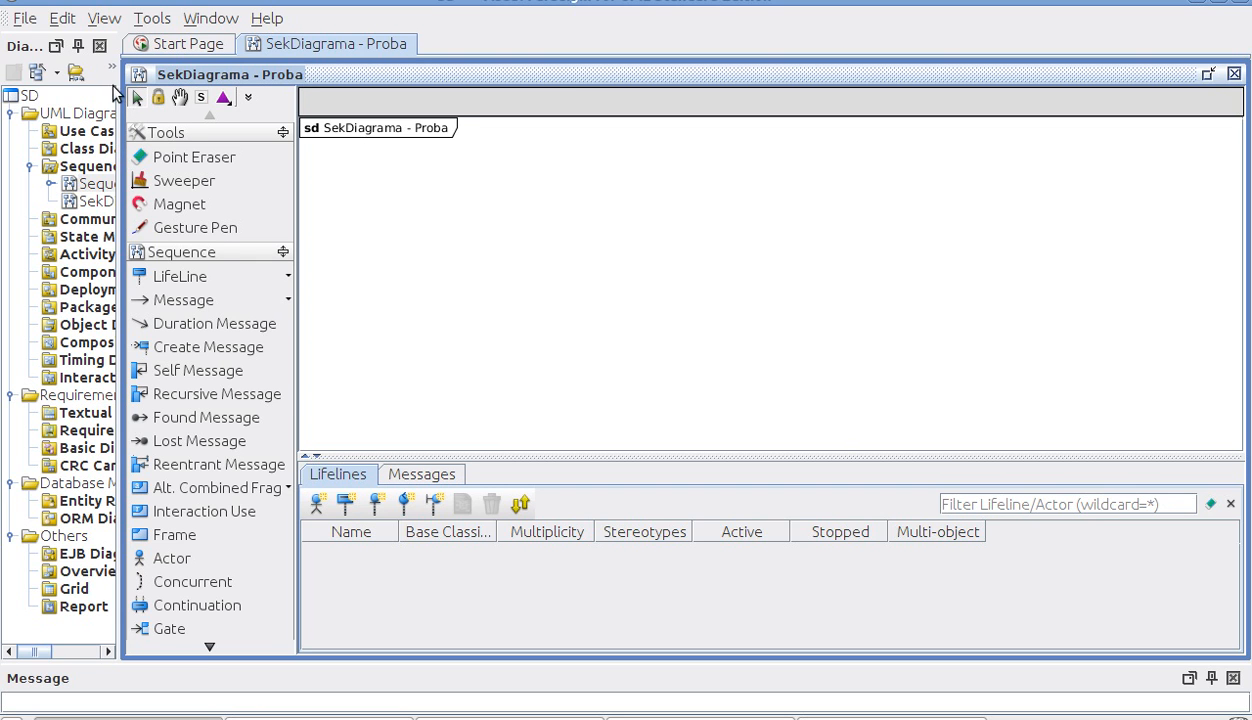
# Enlarge the drawing area by closing the diagram navigator and shrinking the lifelines pane.
pyautogui.click(99, 46)
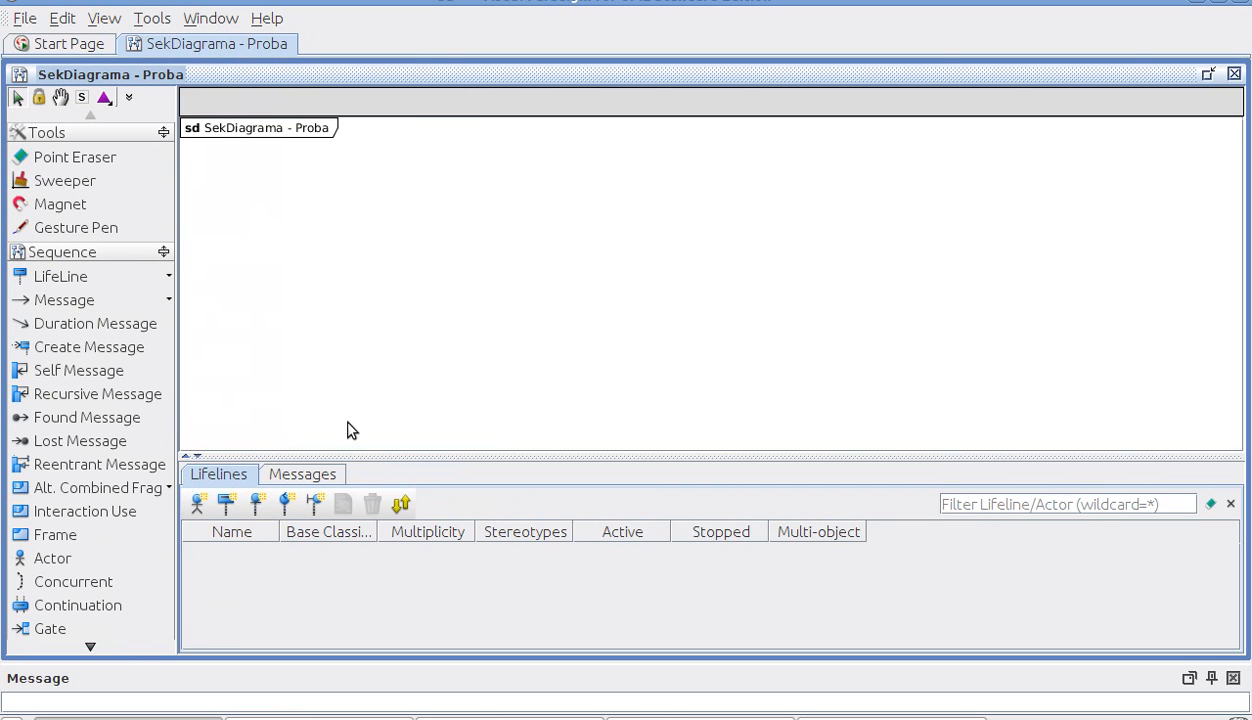
pyautogui.moveTo(411, 453); pyautogui.dragTo(404, 515)
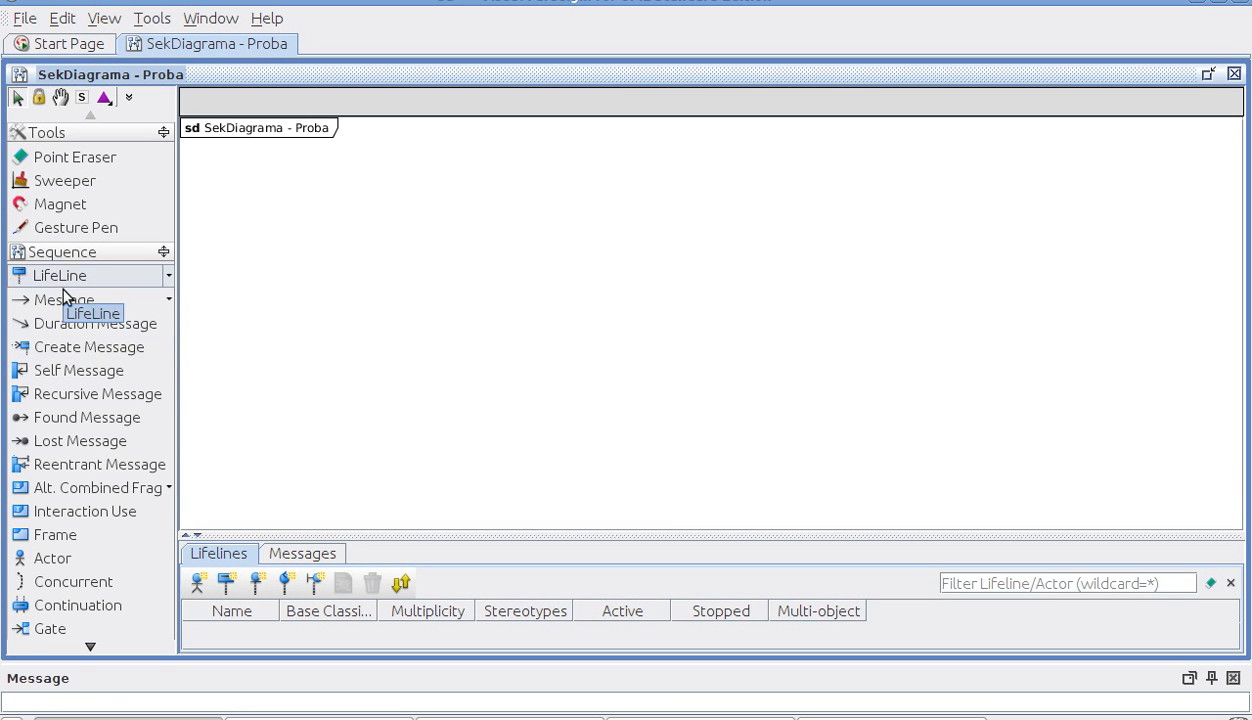
# Place an actor with its lifeline near the upper-left corner of the diagram, keeping the default name.
pyautogui.click(80, 563)
pyautogui.moveTo(251, 167); pyautogui.dragTo(327, 435)
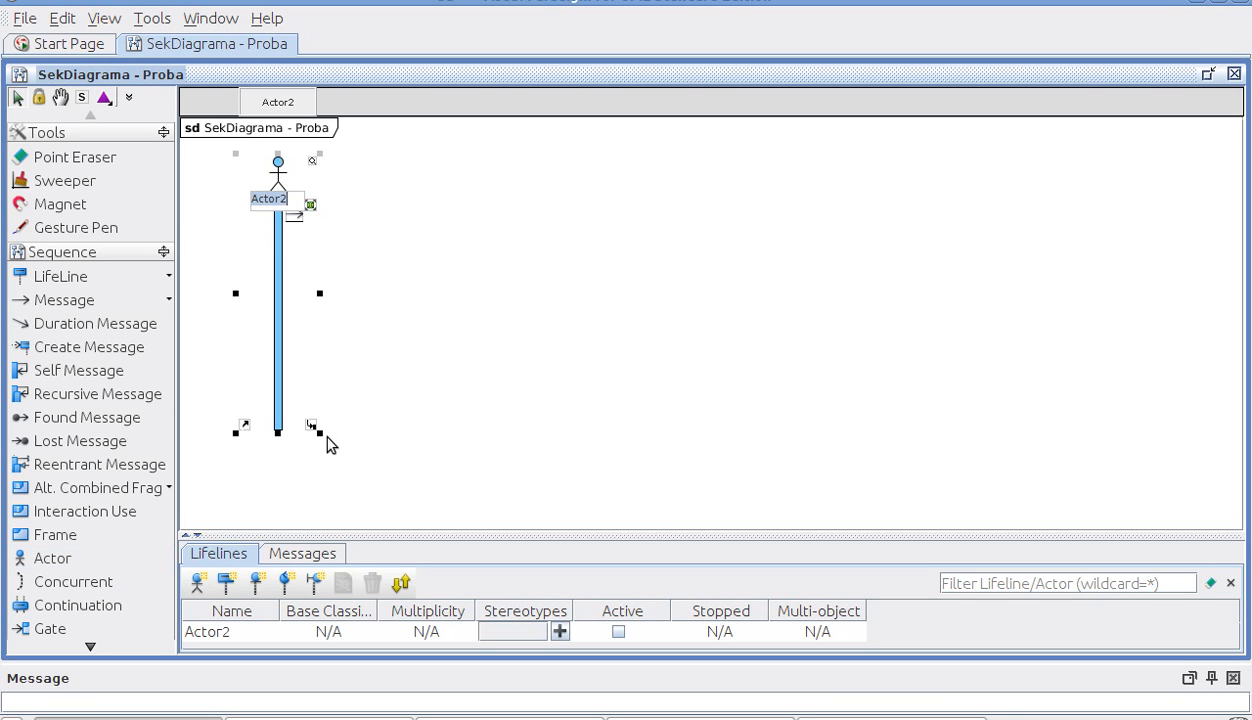
pyautogui.click(418, 410)
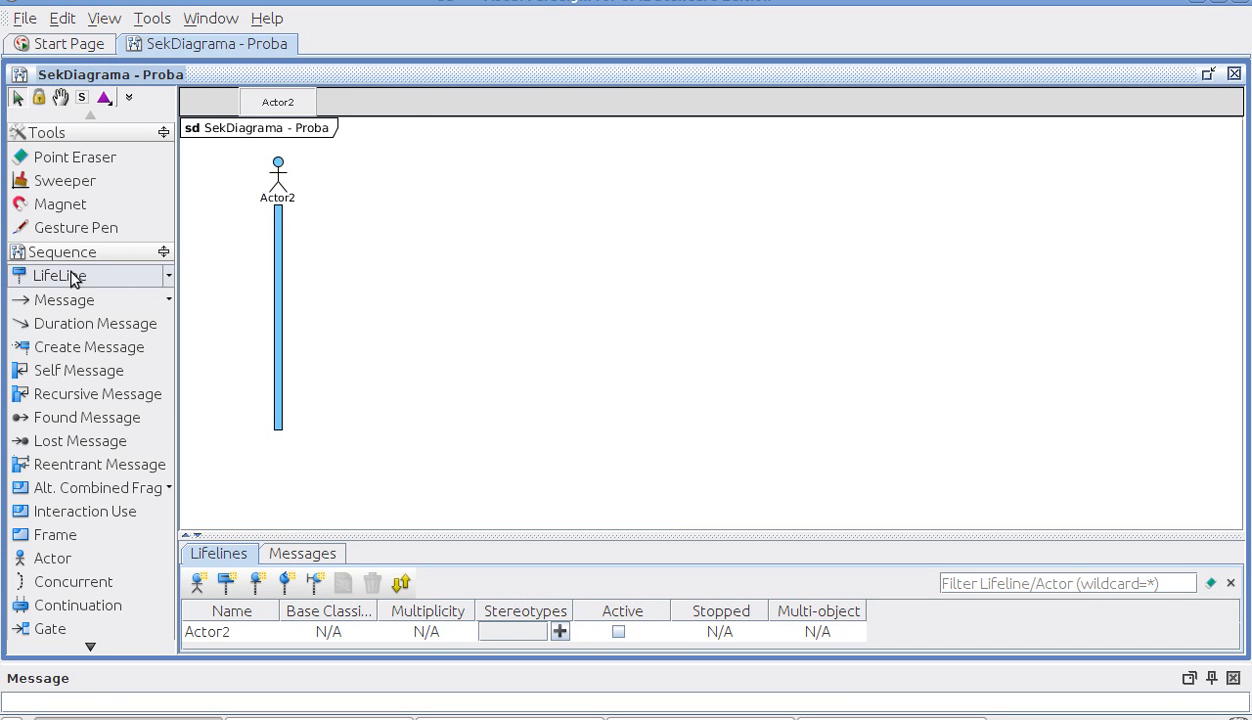
# Create three lifelines beside the actor, chained by messages from the actor to the first, first to second, and second to third.
pyautogui.click(281, 236)
pyautogui.moveTo(294, 240); pyautogui.dragTo(640, 405)
pyautogui.moveTo(409, 251)
pyautogui.moveTo(512, 346)
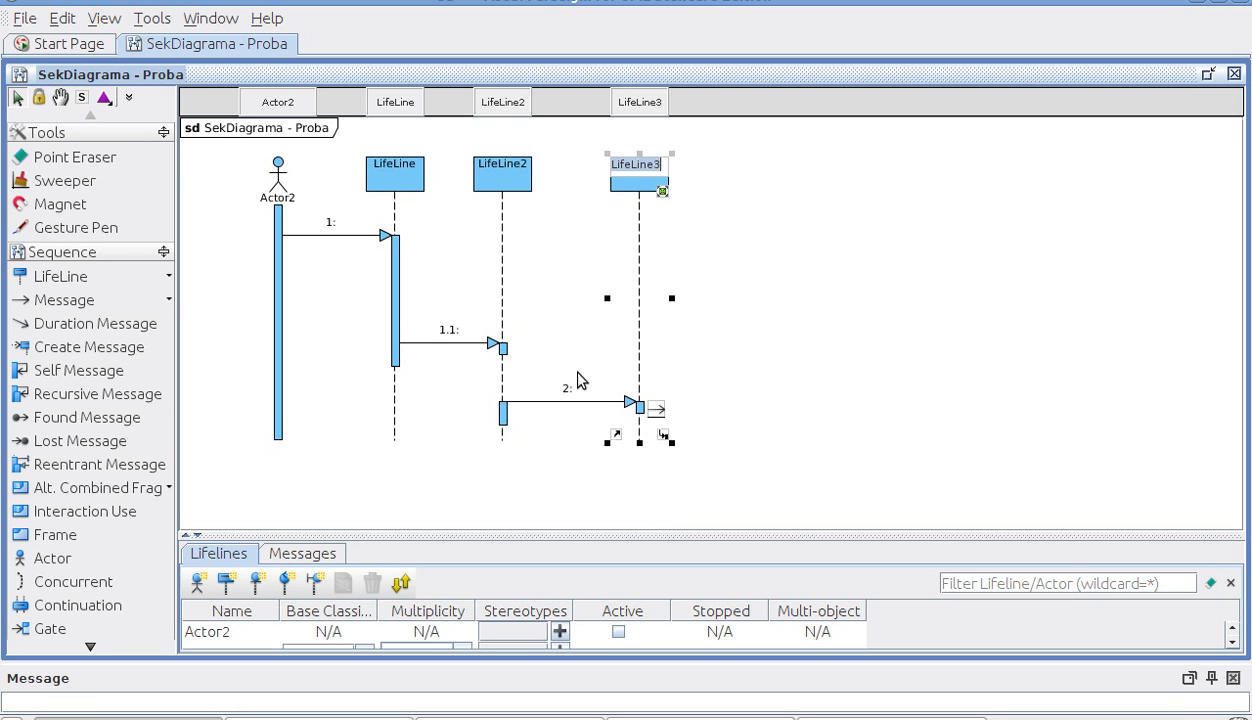
# Shift the message between the first and second lifelines slightly up and add another message between them above it.
pyautogui.click(490, 342)
pyautogui.moveTo(490, 342); pyautogui.dragTo(489, 333)
pyautogui.click(396, 284)
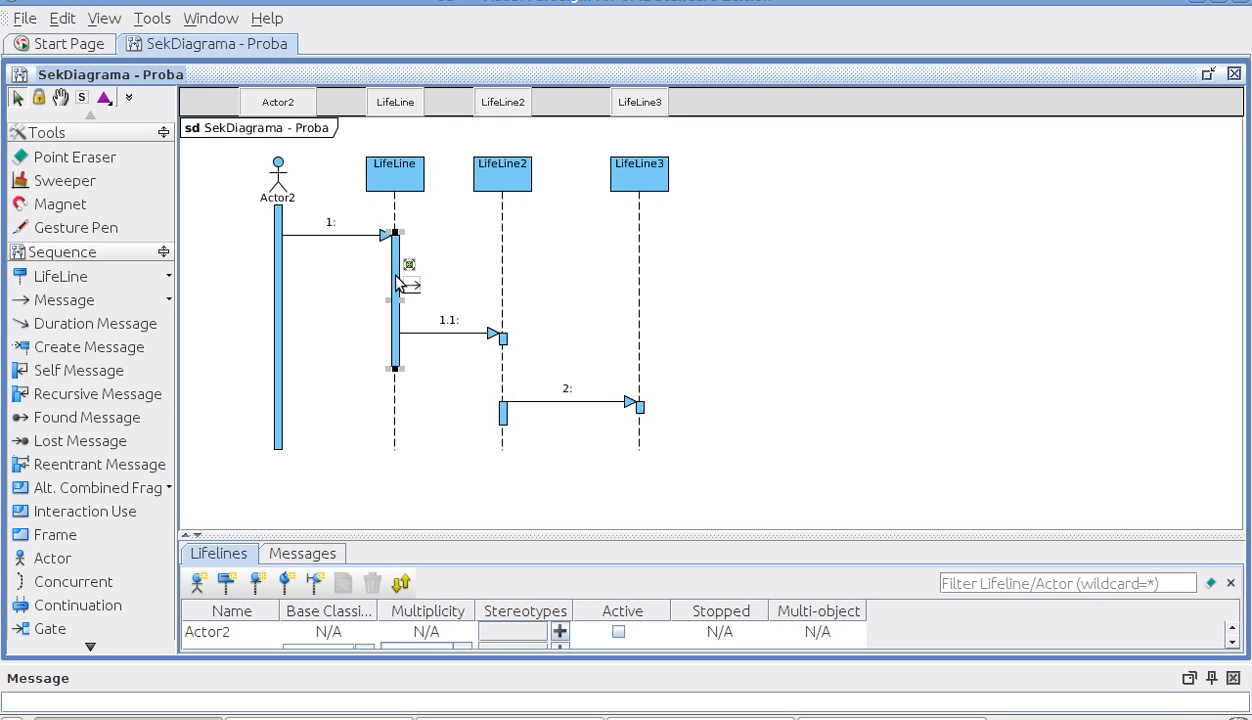
pyautogui.moveTo(407, 283); pyautogui.dragTo(506, 288)
pyautogui.click(543, 304)
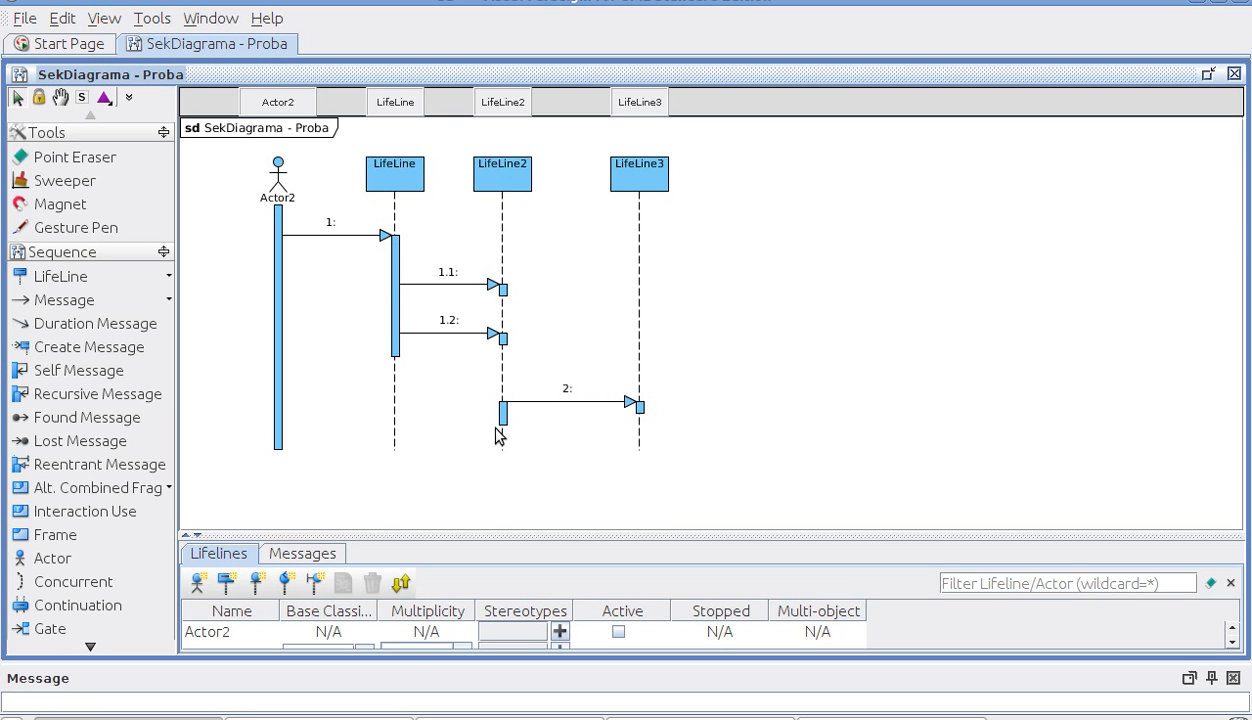
# Add a second message from LifeLine2 to LifeLine3 just below message 2.
pyautogui.moveTo(506, 414)
pyautogui.moveTo(514, 432)
pyautogui.mouseDown()
pyautogui.moveTo(645, 430)
pyautogui.moveTo(641, 420)
pyautogui.mouseUp()
pyautogui.click(690, 430)
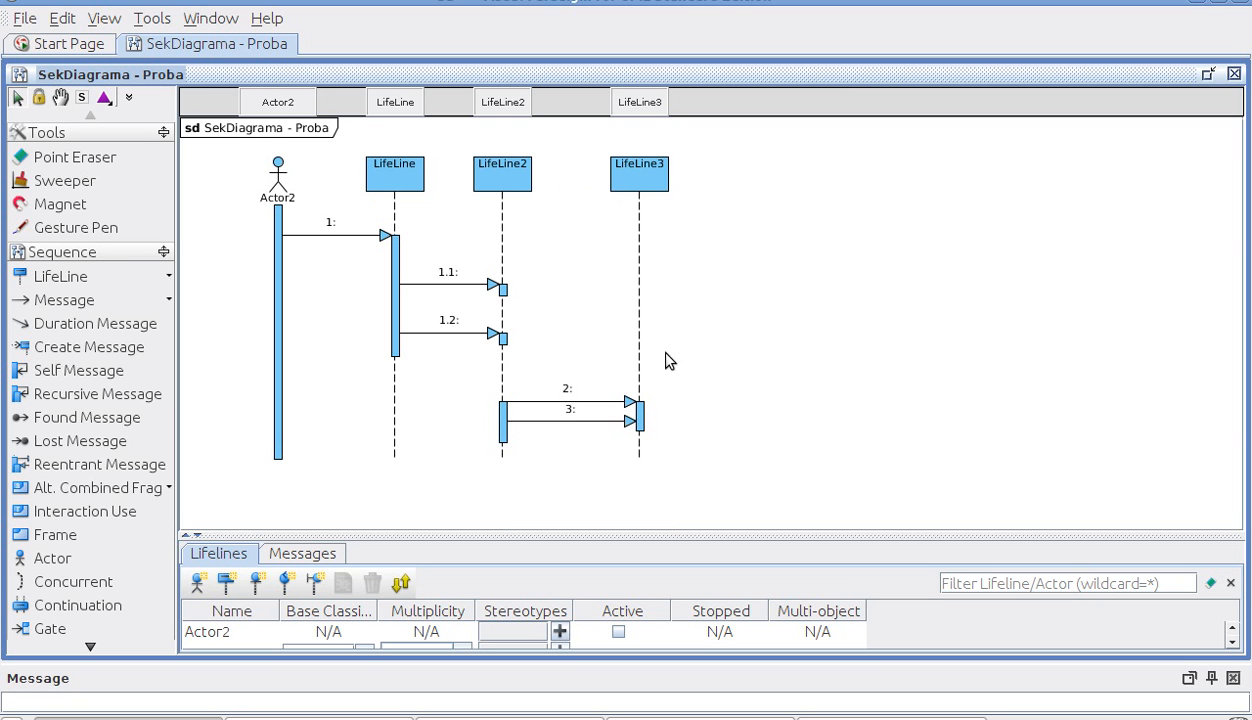
# Name message 1.1 between LifeLine and LifeLine2 metodoX().
pyautogui.click(460, 286)
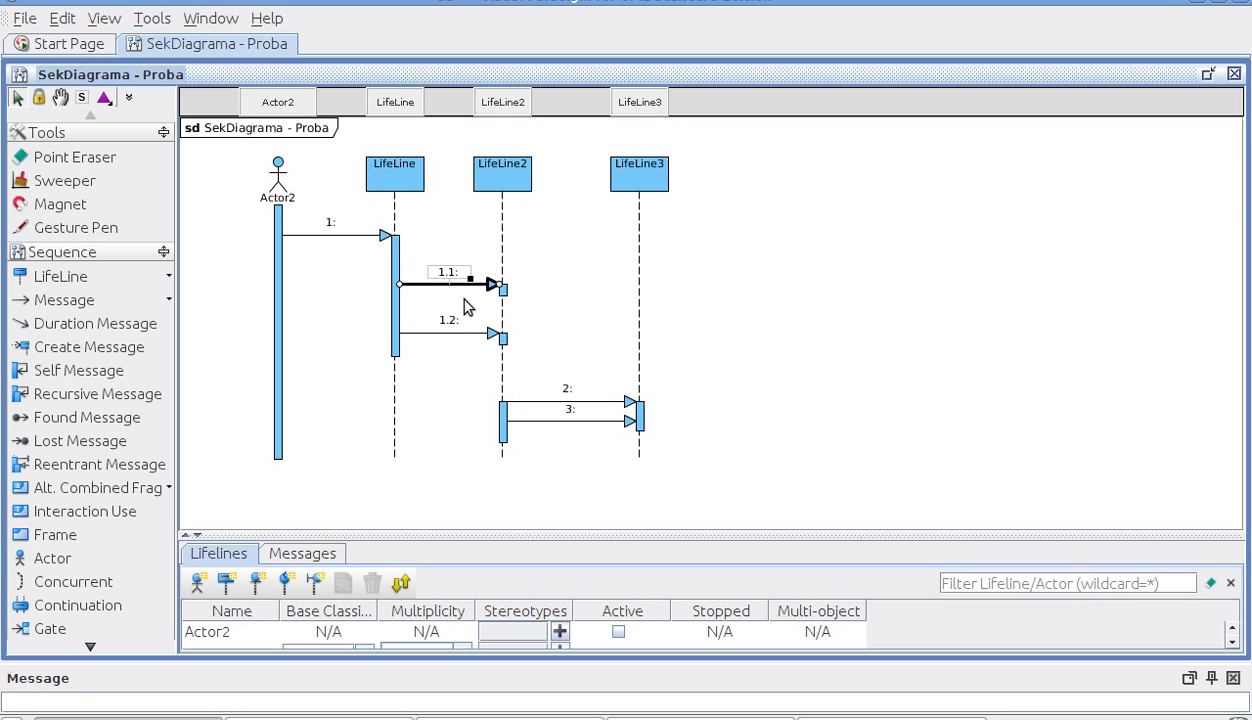
pyautogui.click(450, 330)
pyautogui.click(453, 285)
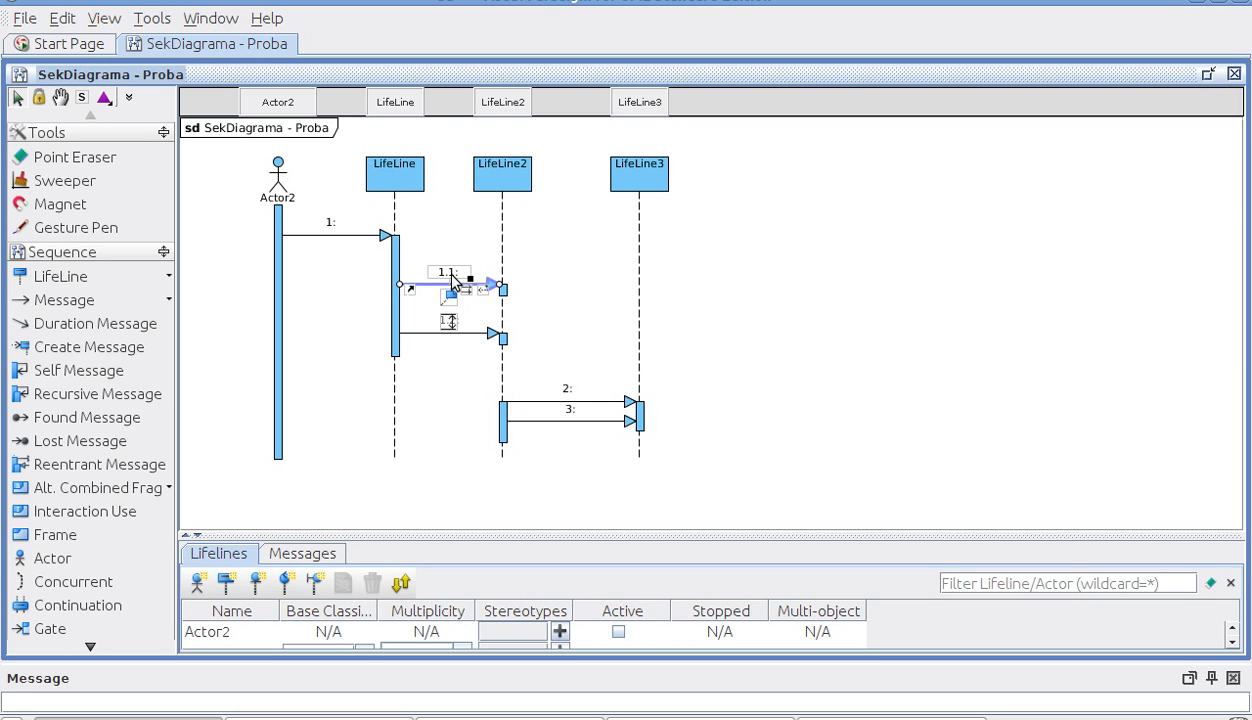
pyautogui.doubleClick(452, 278)
pyautogui.write('metodoX(')
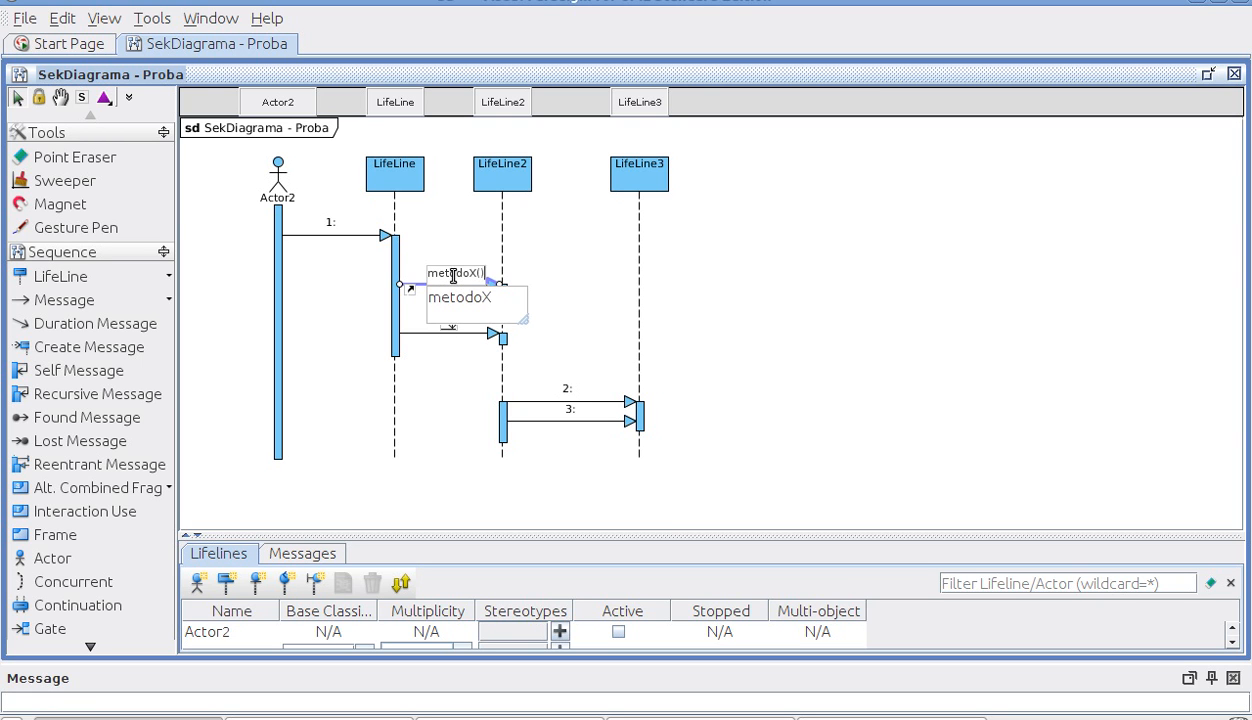
pyautogui.click(798, 333)
# Name message 1.2 between LifeLine and LifeLine2 metodoY().
pyautogui.click(446, 324)
pyautogui.doubleClick(444, 321)
pyautogui.write('metodoY(')
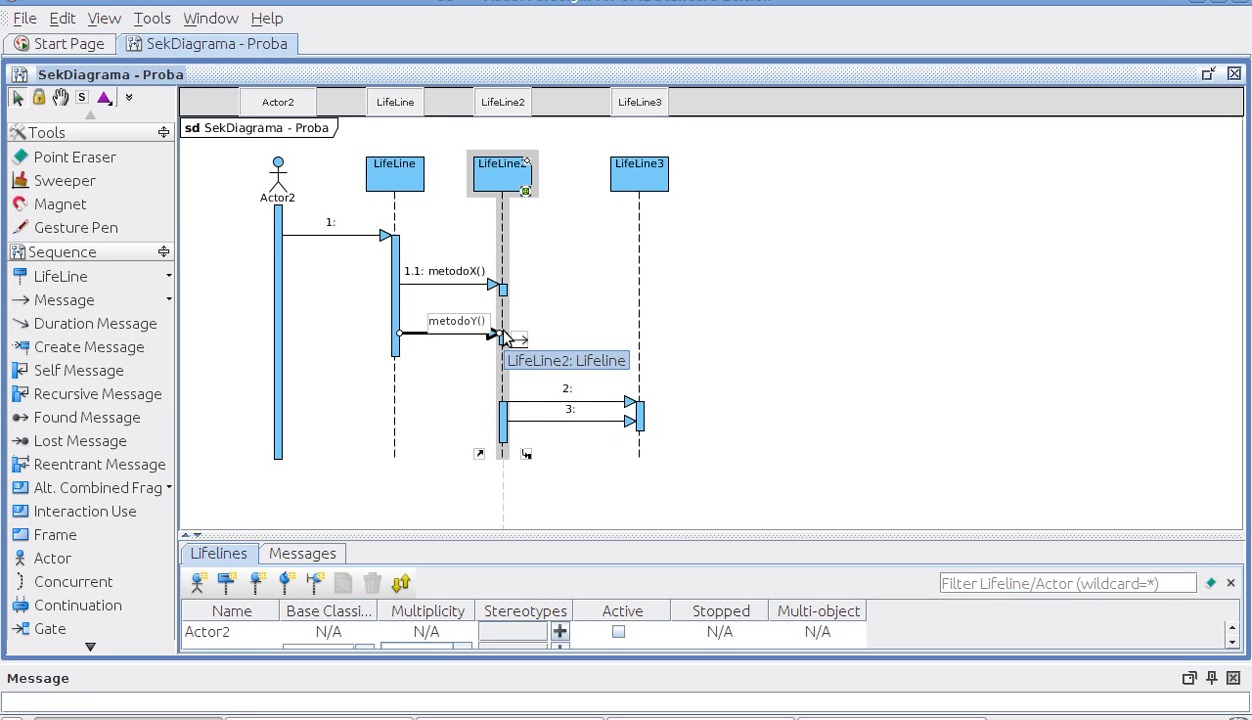
pyautogui.click(708, 312)
# Name message 1, from the actor to the first lifeline, zenbakia.
pyautogui.click(335, 232)
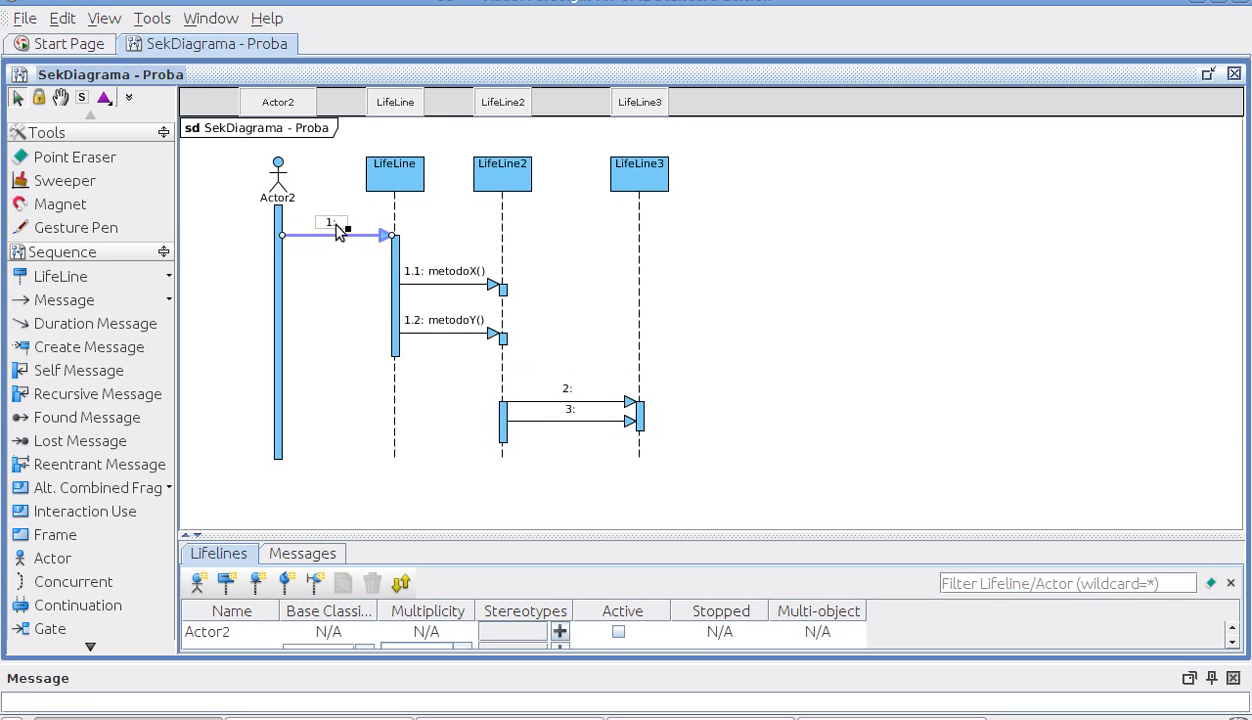
pyautogui.doubleClick(339, 230)
pyautogui.write('zer')
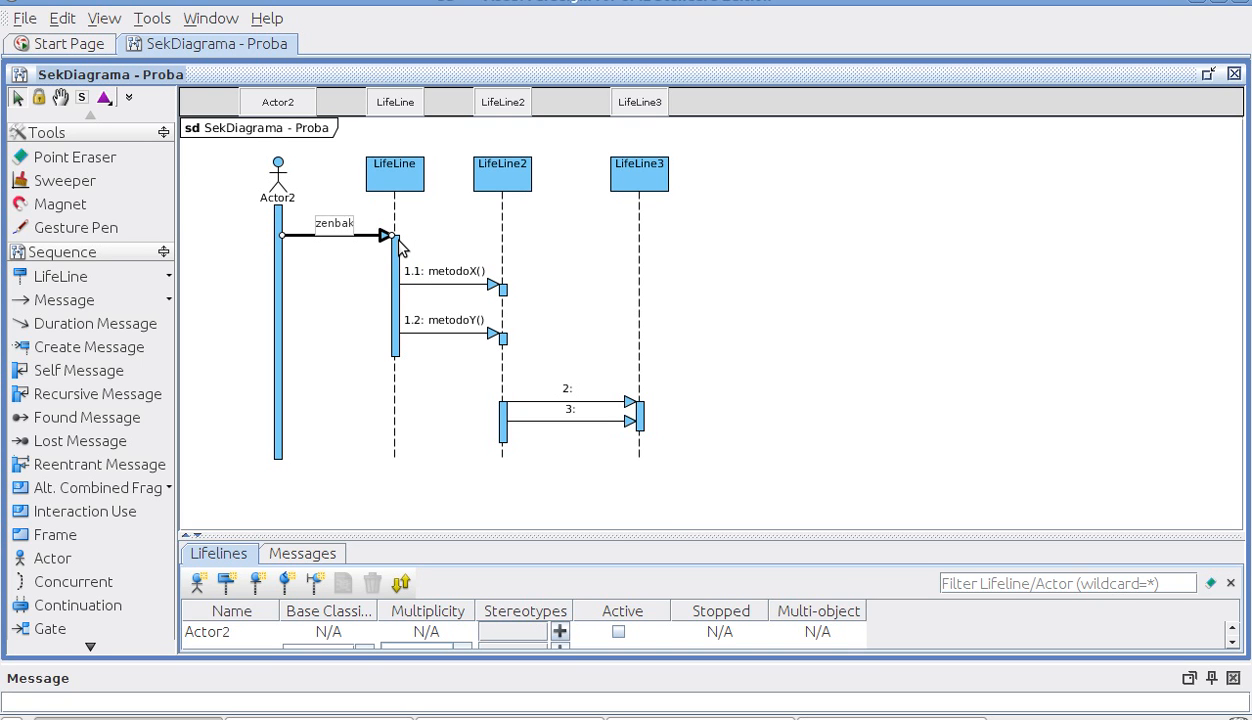
pyautogui.write('bakia')
pyautogui.click(665, 252)
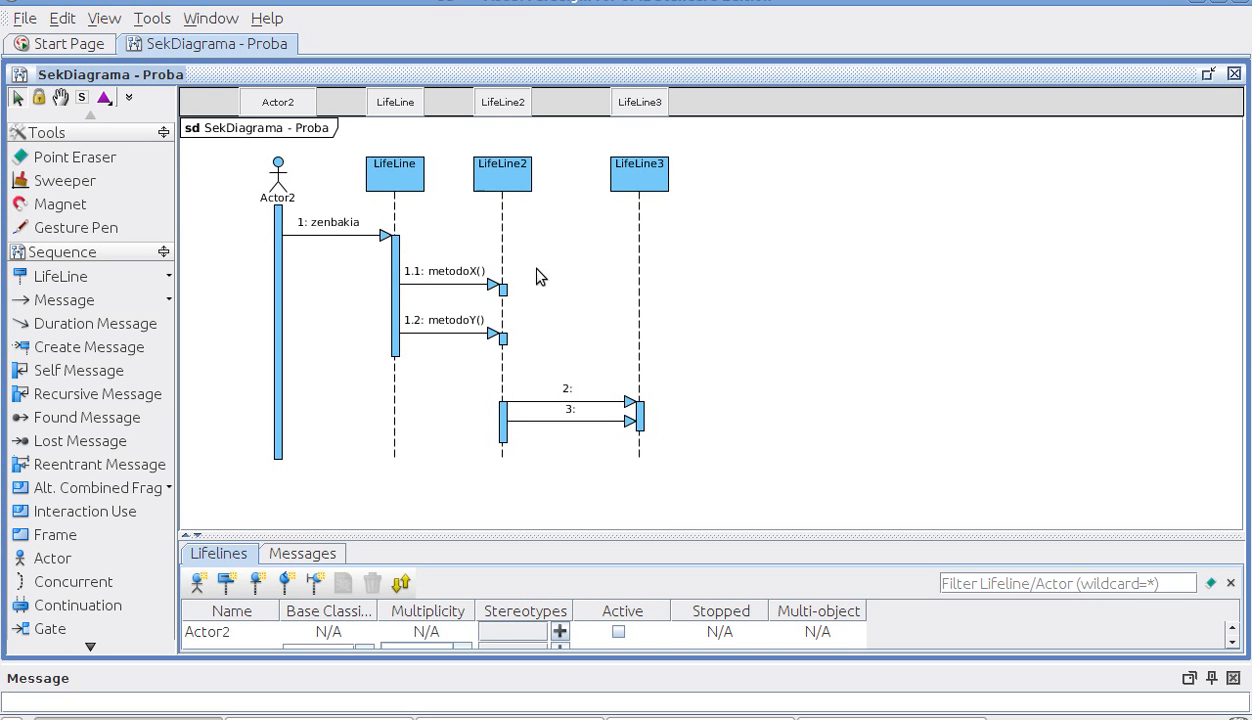
# Add the argument zenbakia to message 1.1 so that it reads metodoX(zenbakia).
pyautogui.doubleClick(482, 280)
pyautogui.press('Right')
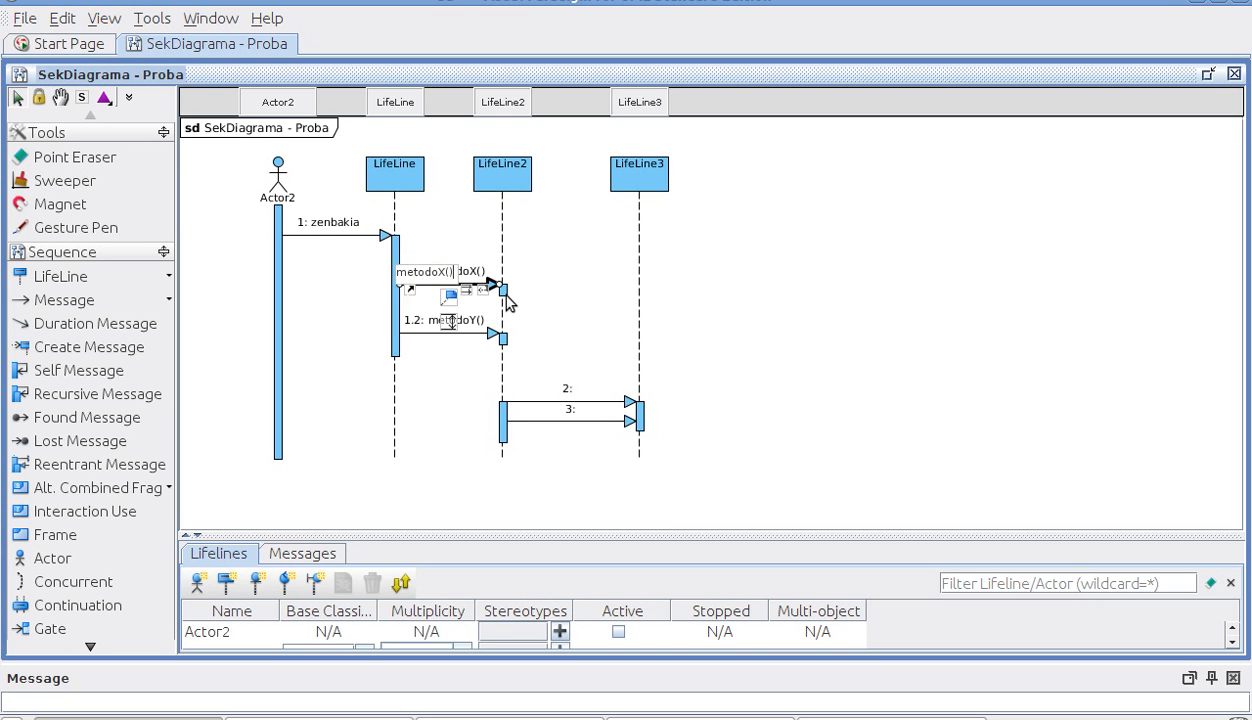
pyautogui.write('zenbakia')
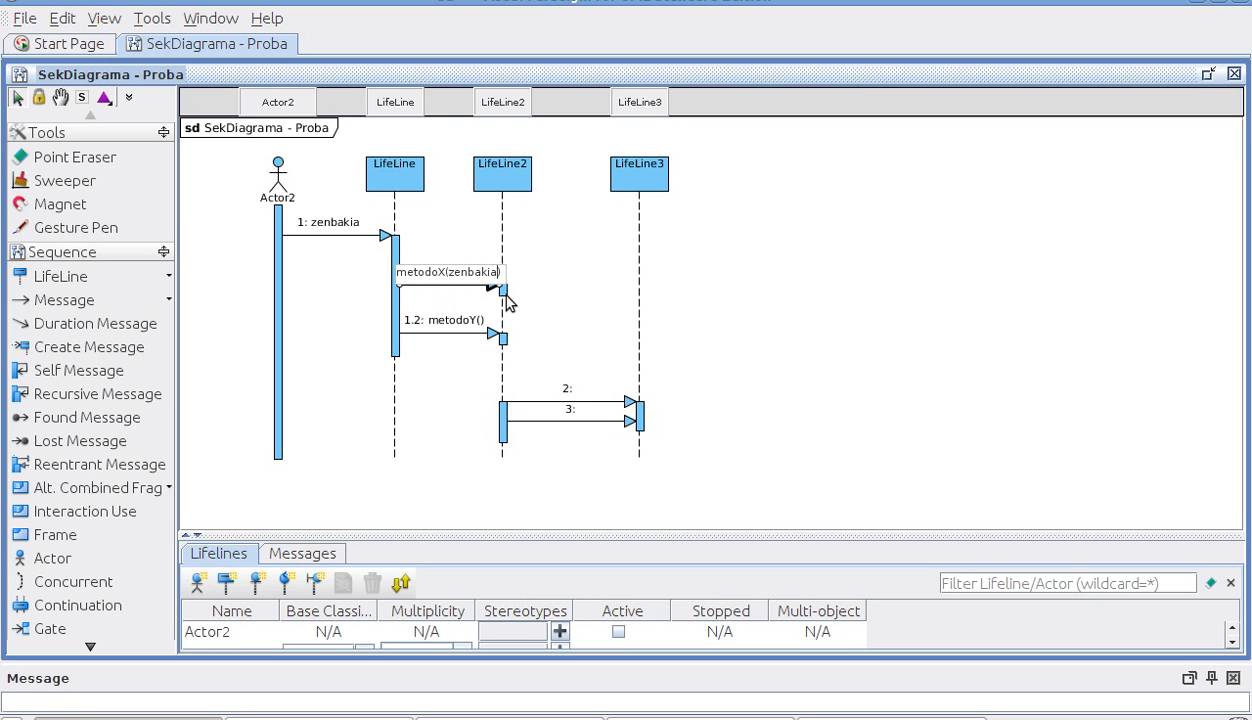
pyautogui.click(757, 258)
# Rename the first lifeline beside the actor as EI_X.
pyautogui.doubleClick(405, 165)
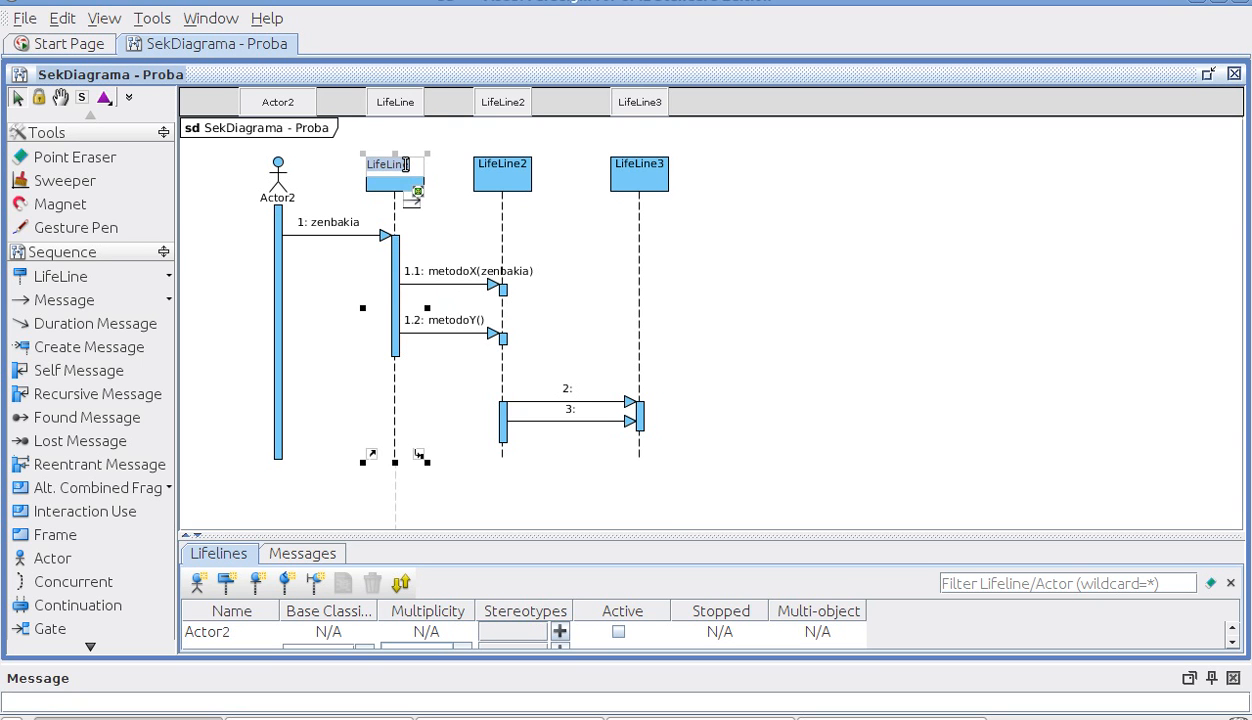
pyautogui.write('a')
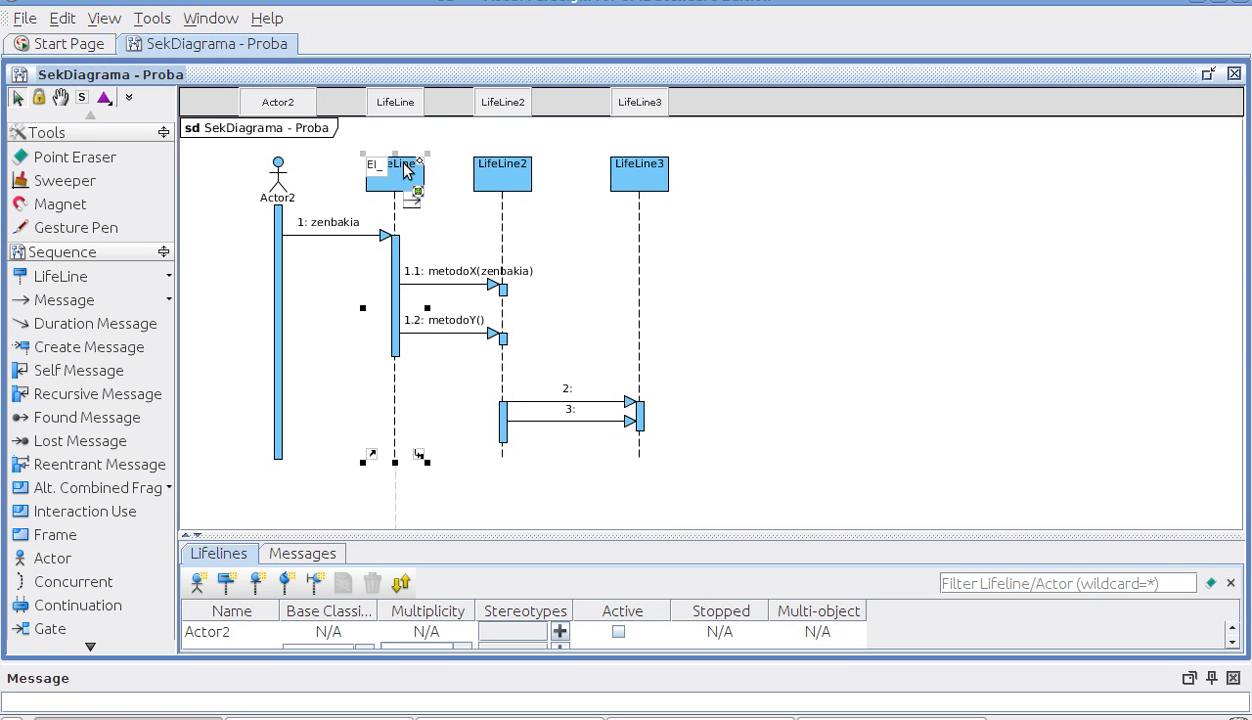
pyautogui.click(800, 181)
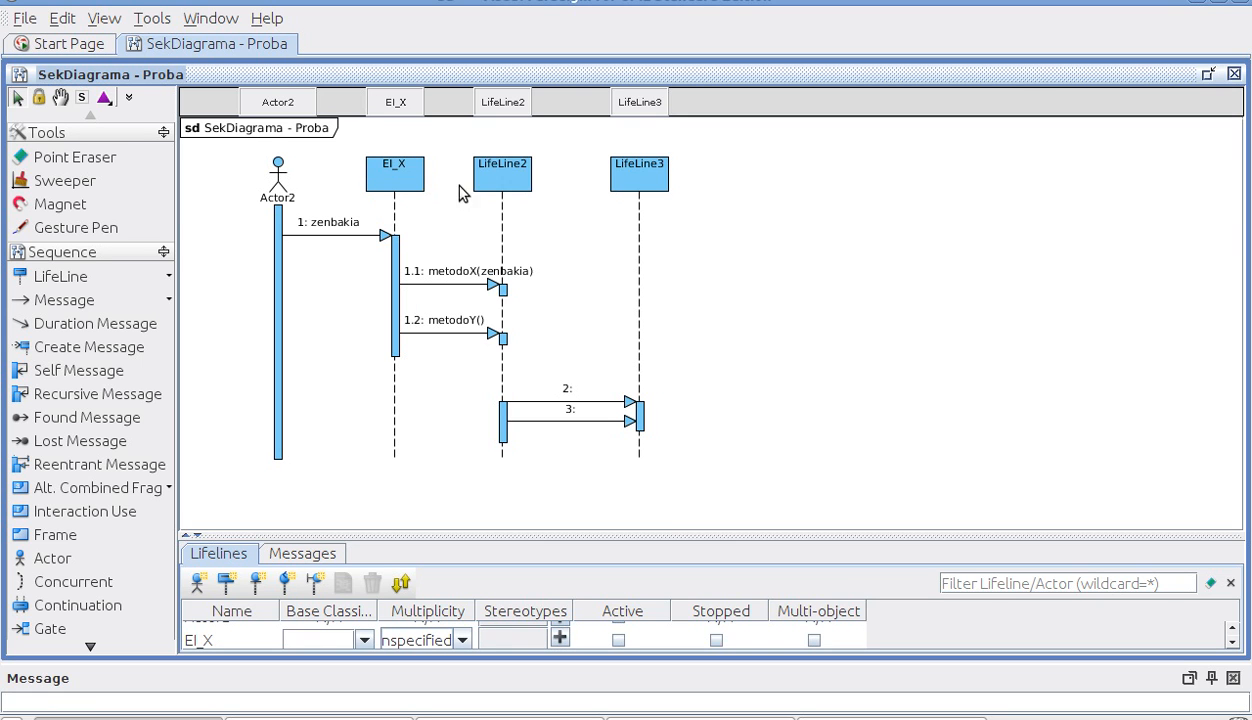
# Rename LifeLine2 as a:A, giving the object name a and the class A.
pyautogui.click(510, 168)
pyautogui.click(512, 164)
pyautogui.write('a:A')
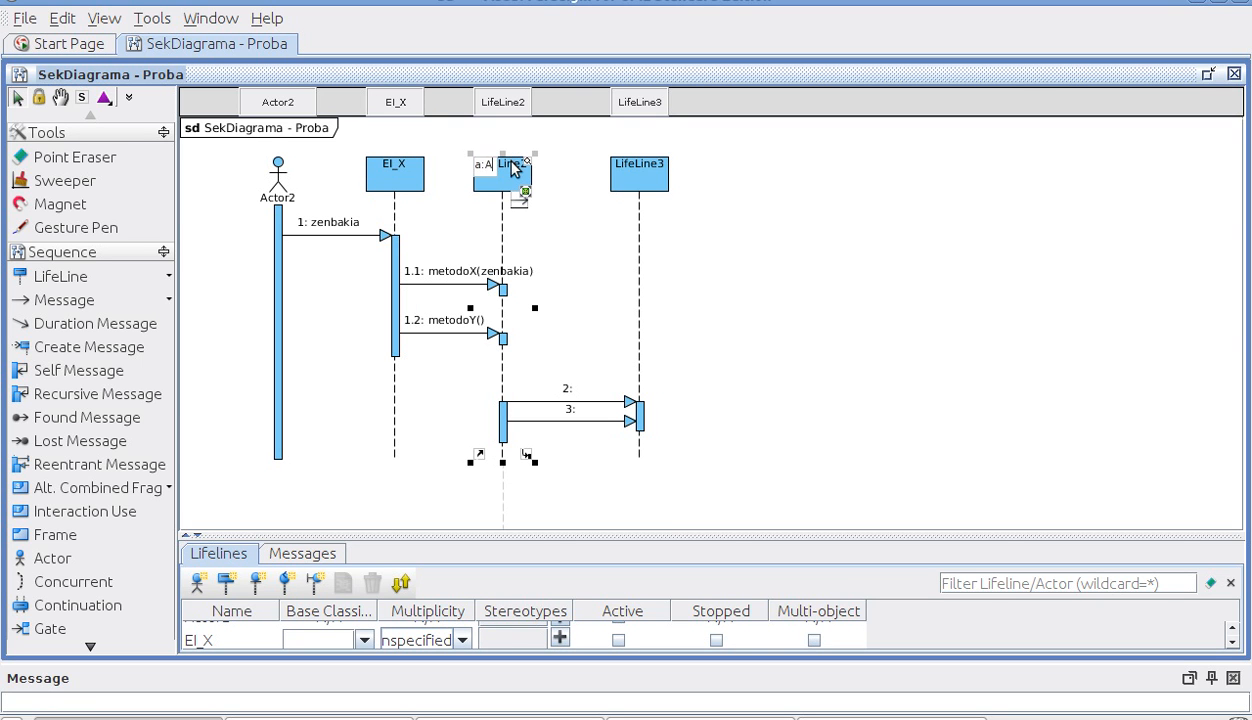
pyautogui.click(783, 232)
# Rename LifeLine3 as B.
pyautogui.click(633, 166)
pyautogui.click(633, 166)
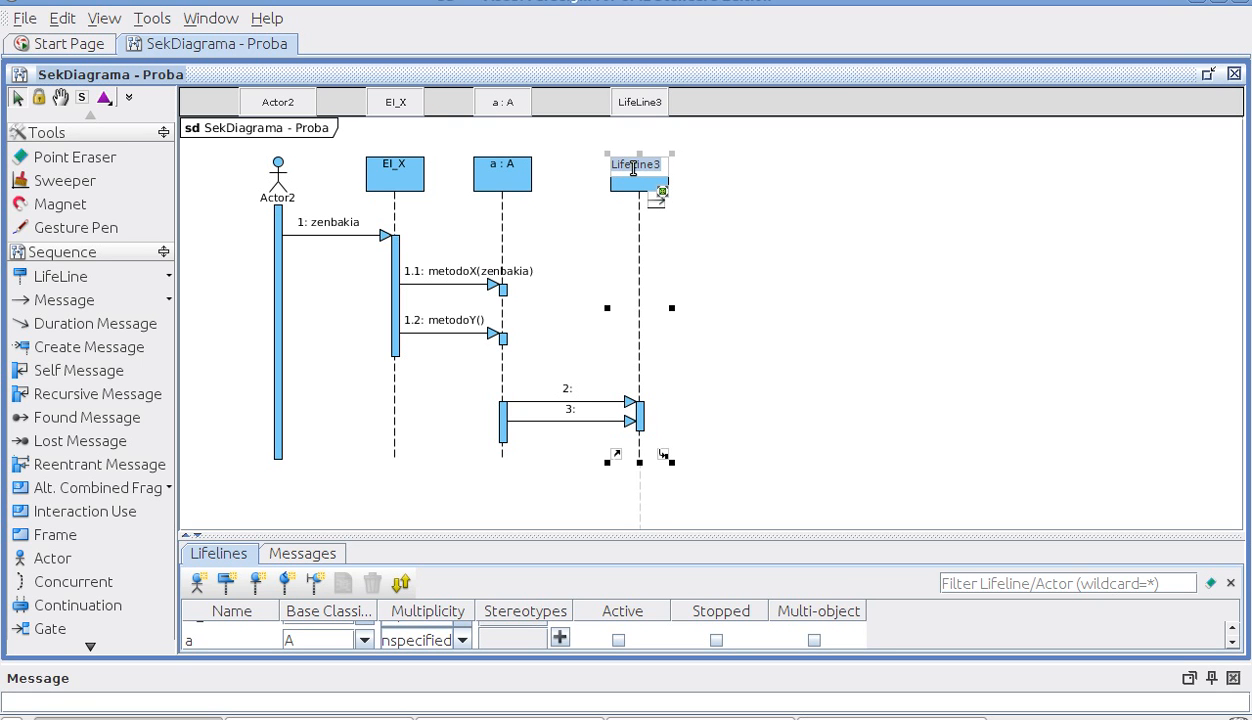
pyautogui.write('B')
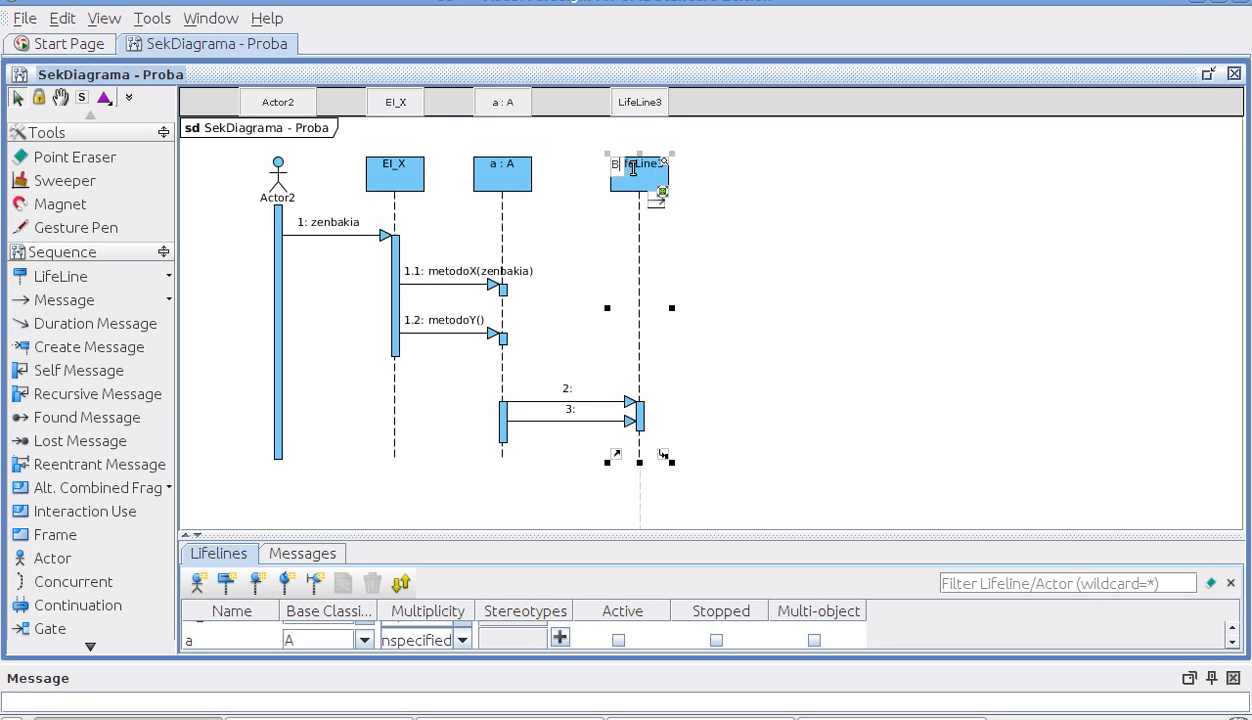
pyautogui.click(858, 252)
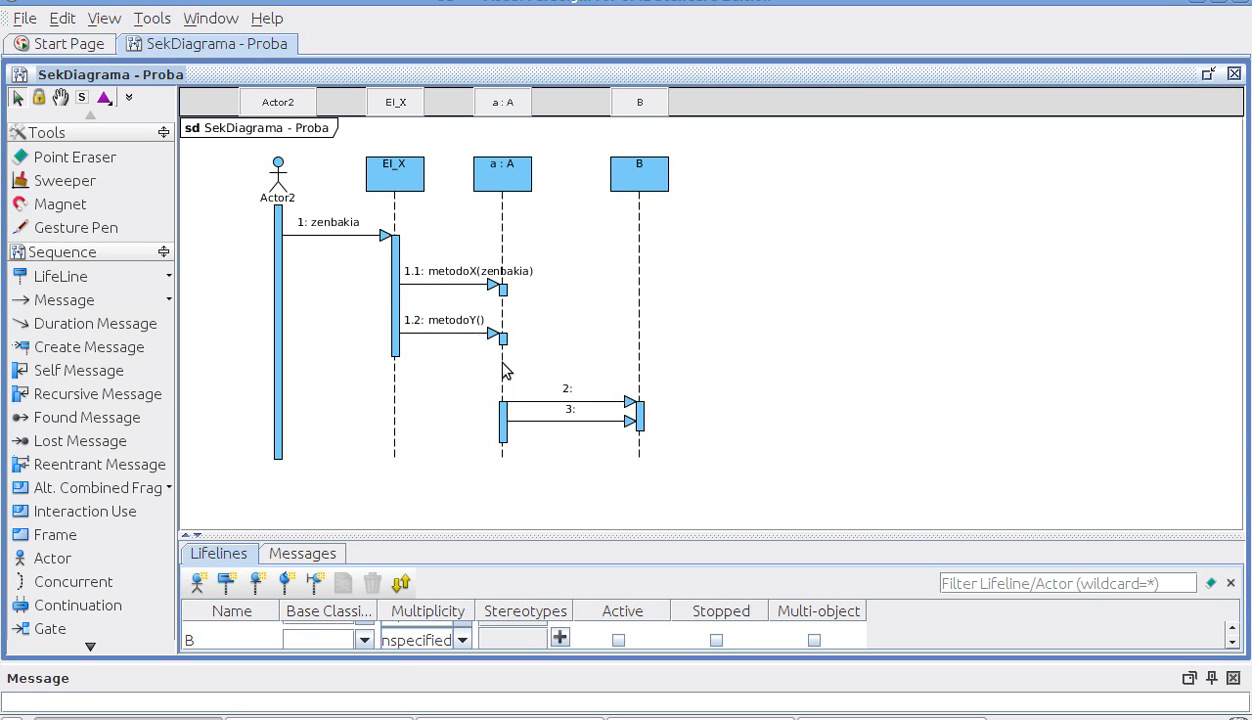
# Name message 2, from lifeline a : A to lifeline B, metodoZ().
pyautogui.doubleClick(575, 401)
pyautogui.write('metodoZ')
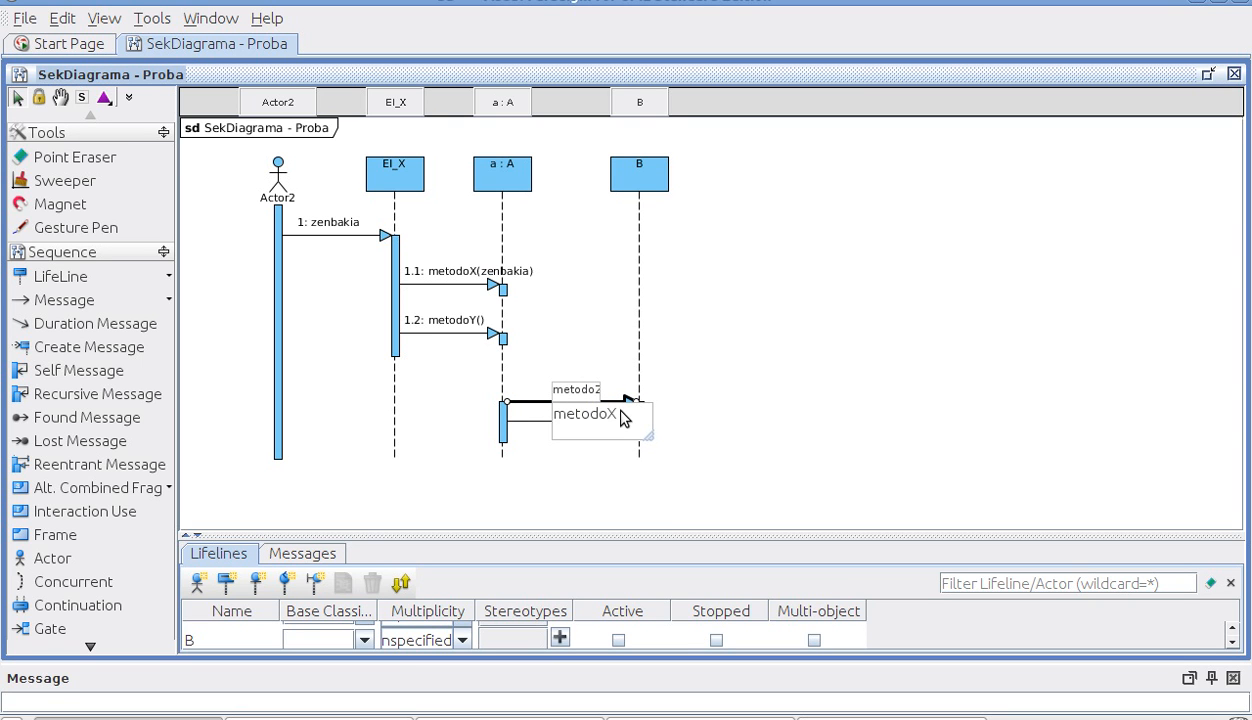
pyautogui.press('Return')
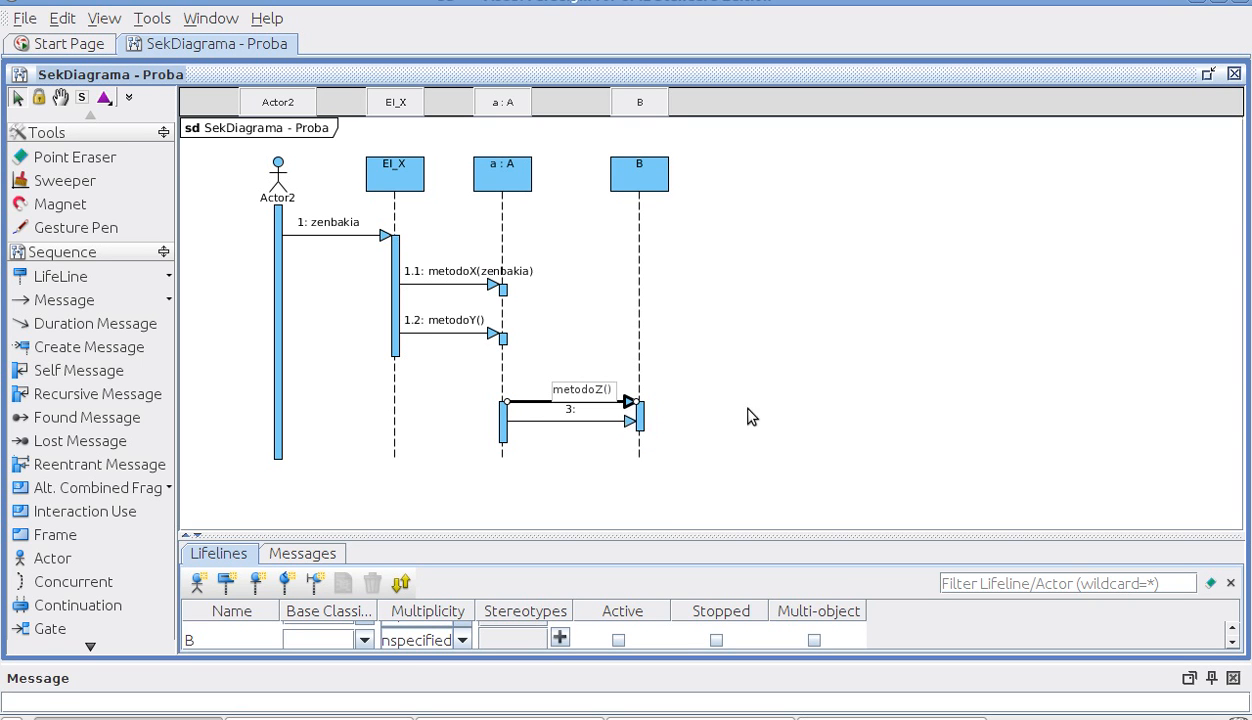
# Name message 3, from lifeline a : A to lifeline B, metodoK().
pyautogui.doubleClick(568, 413)
pyautogui.write('metodoK(')
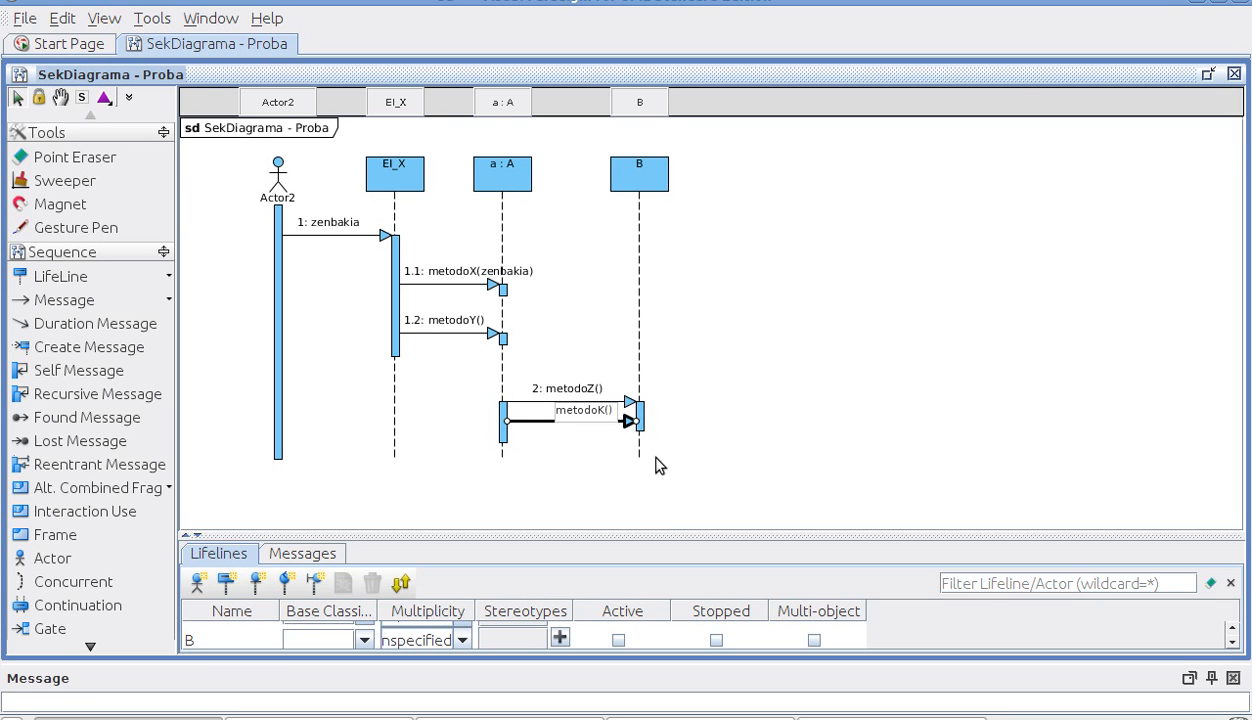
pyautogui.click(825, 431)
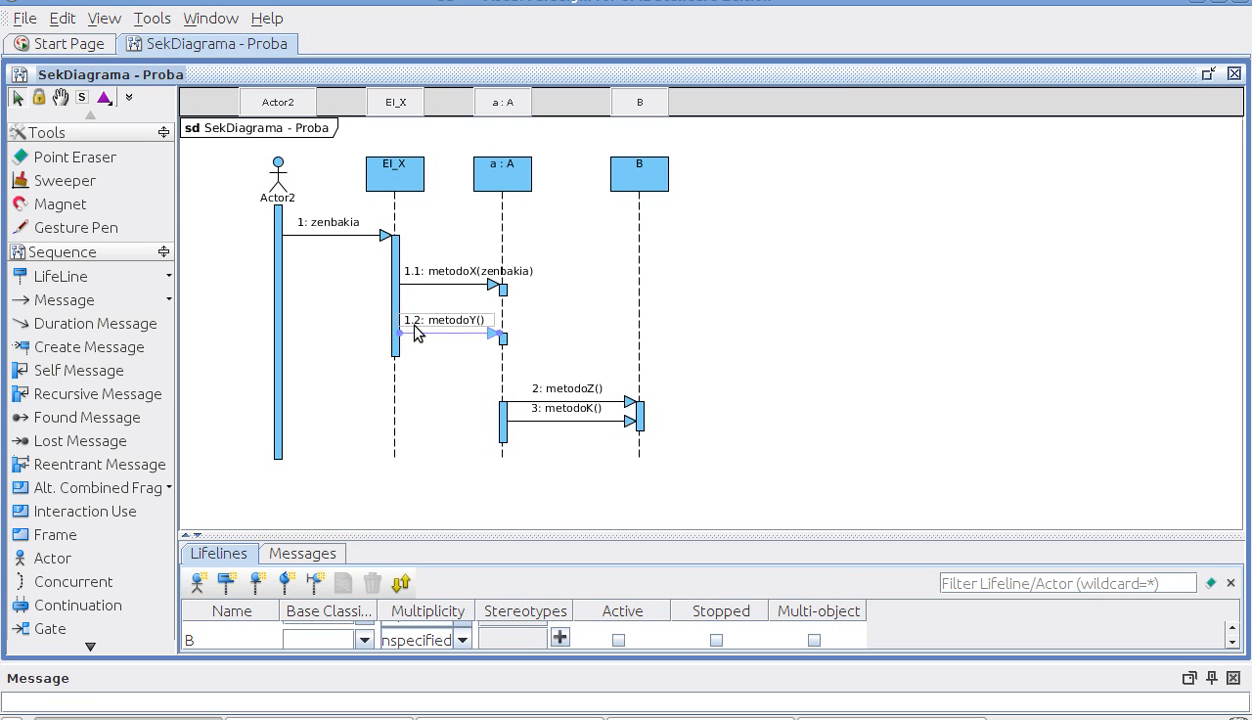
pyautogui.click(537, 393)
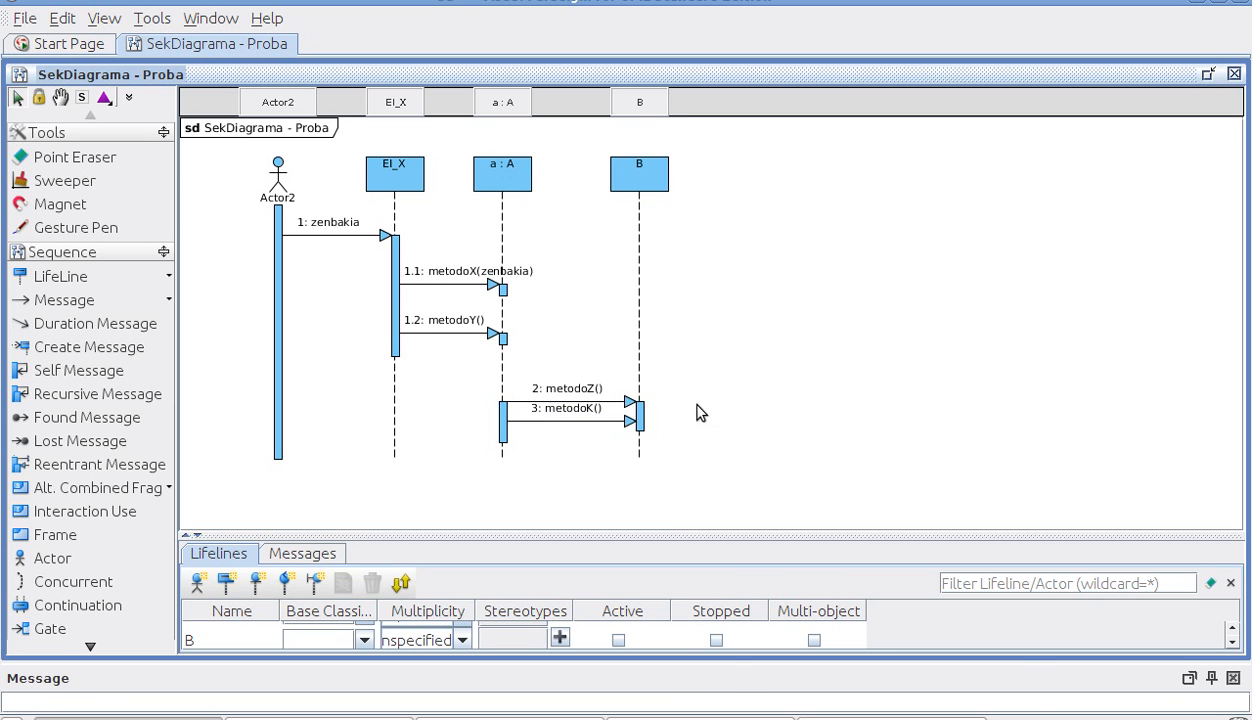
# Set the diagram's message sequence numbering to Single Level.
pyautogui.rightClick(698, 281)
pyautogui.moveTo(715, 285)
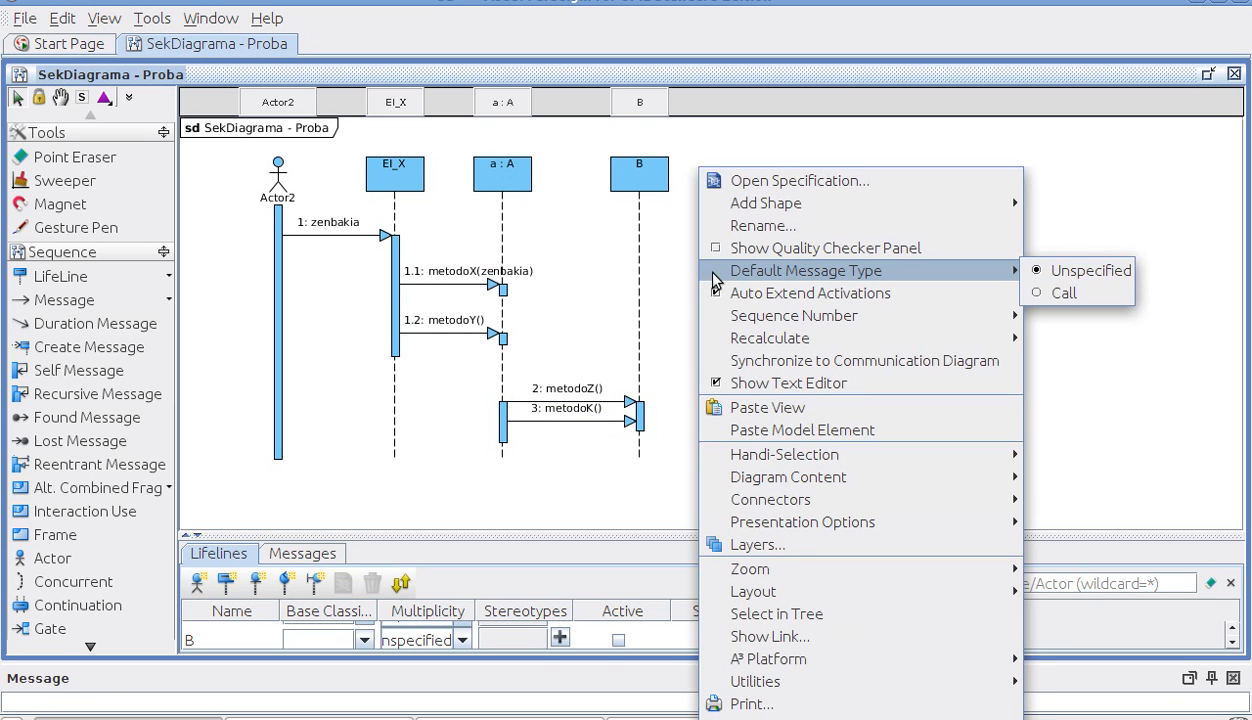
pyautogui.moveTo(790, 318)
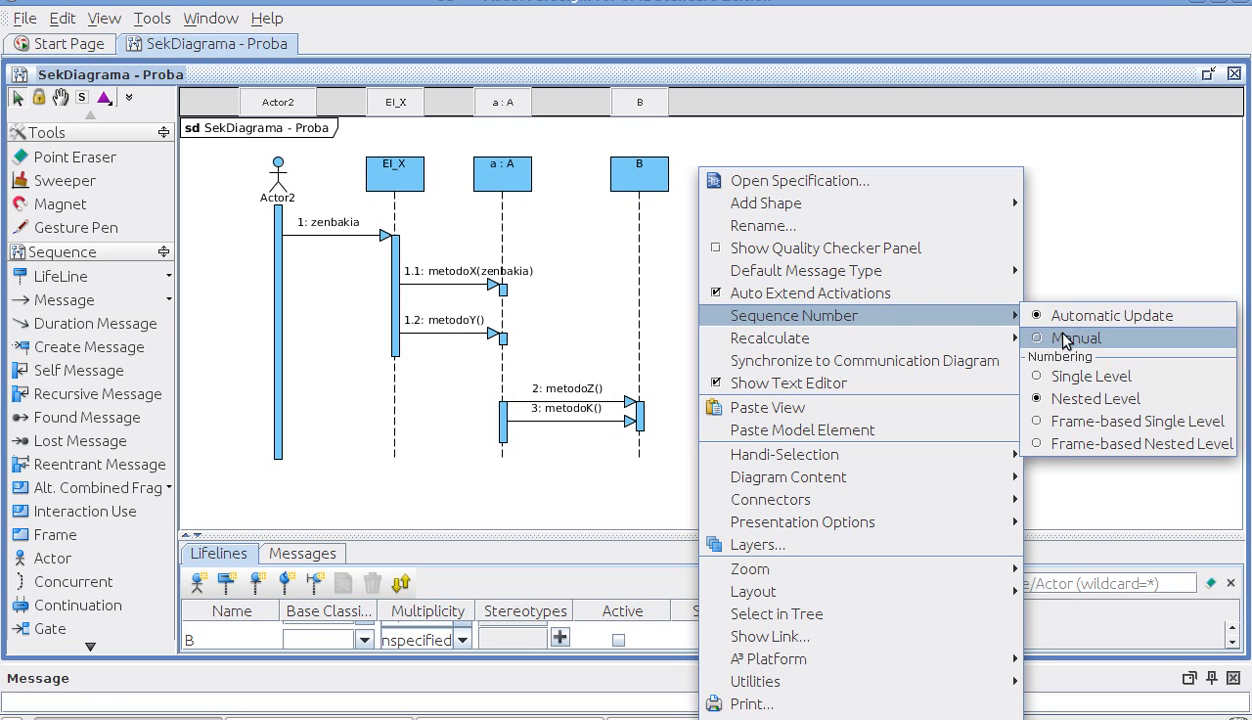
pyautogui.click(1065, 377)
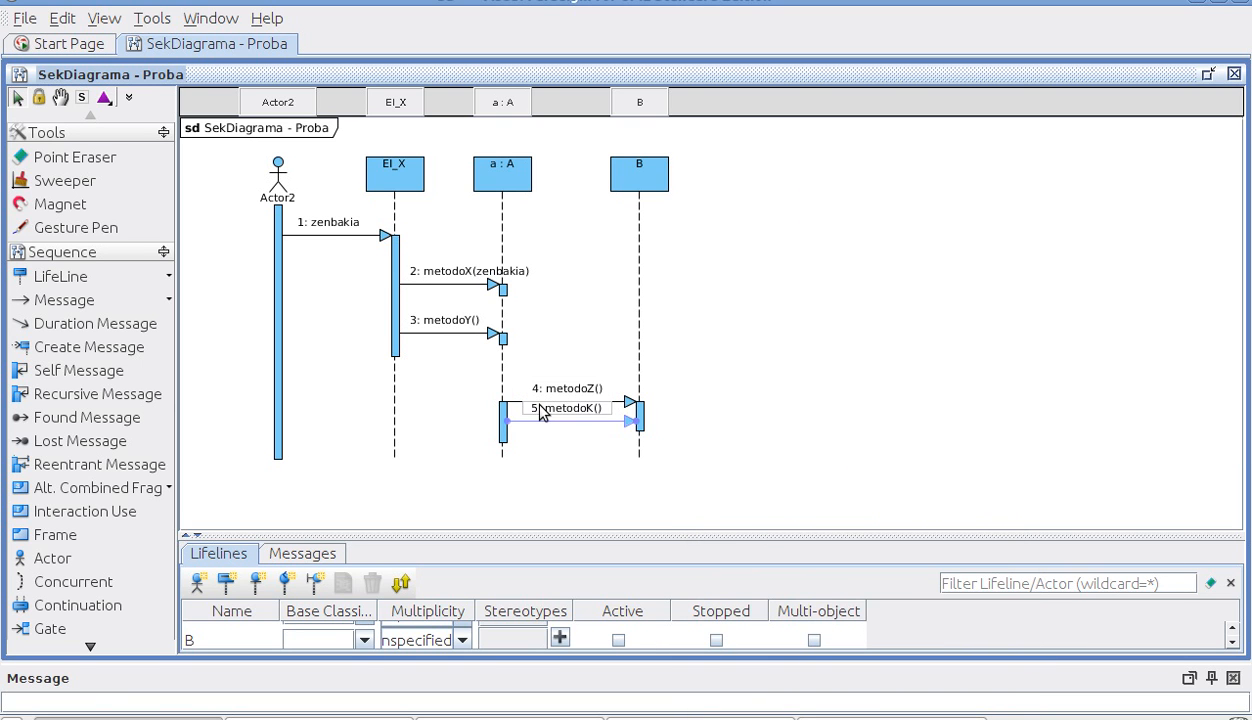
# Turn off the display of sequence numbers for all messages in the diagram.
pyautogui.rightClick(697, 214)
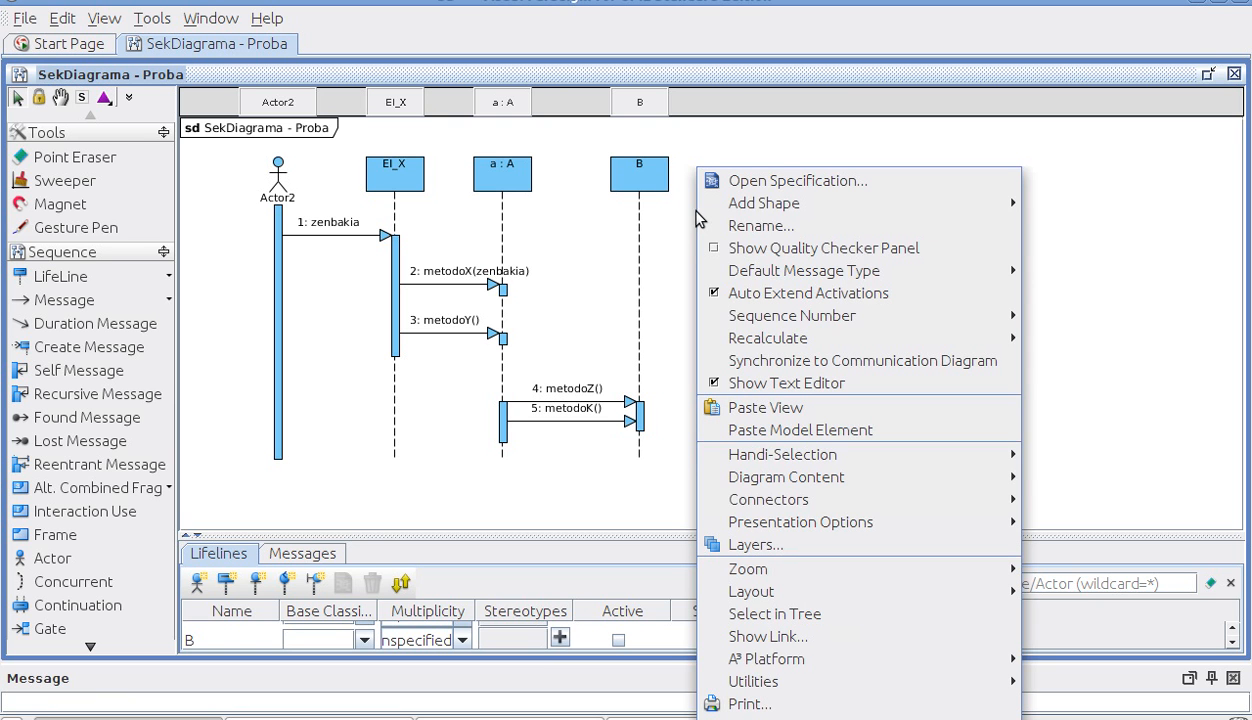
pyautogui.moveTo(862, 524)
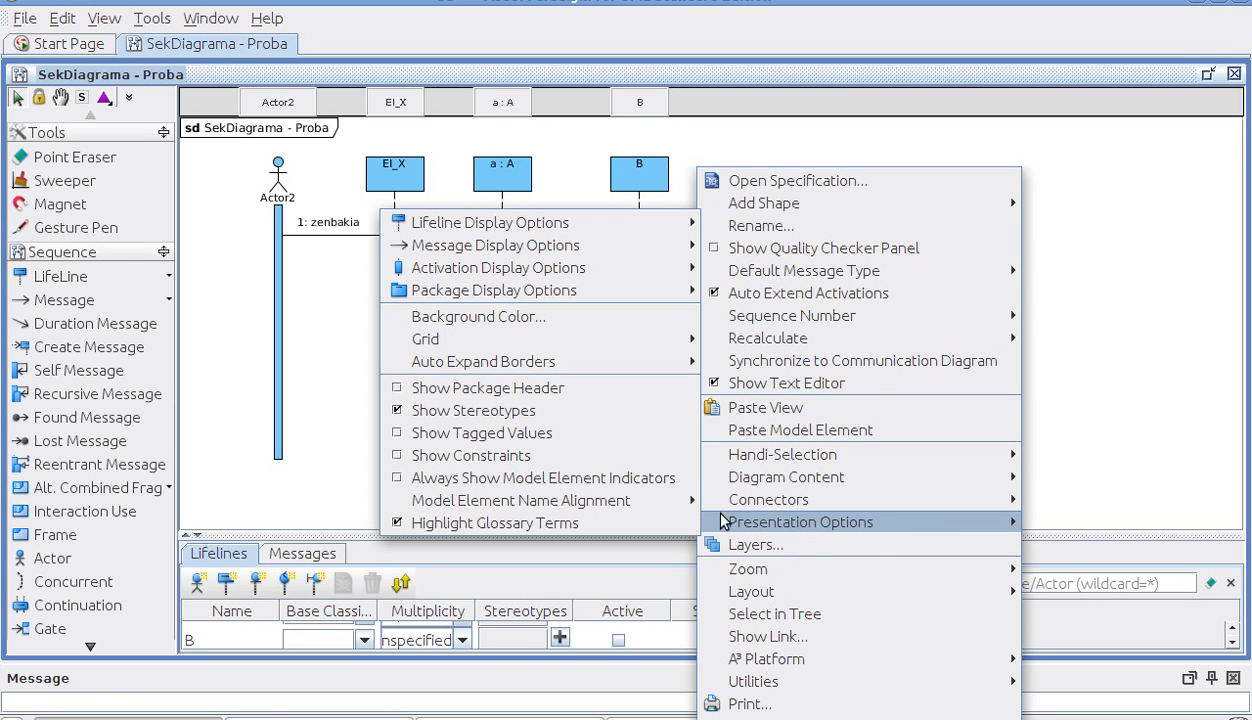
pyautogui.moveTo(598, 251)
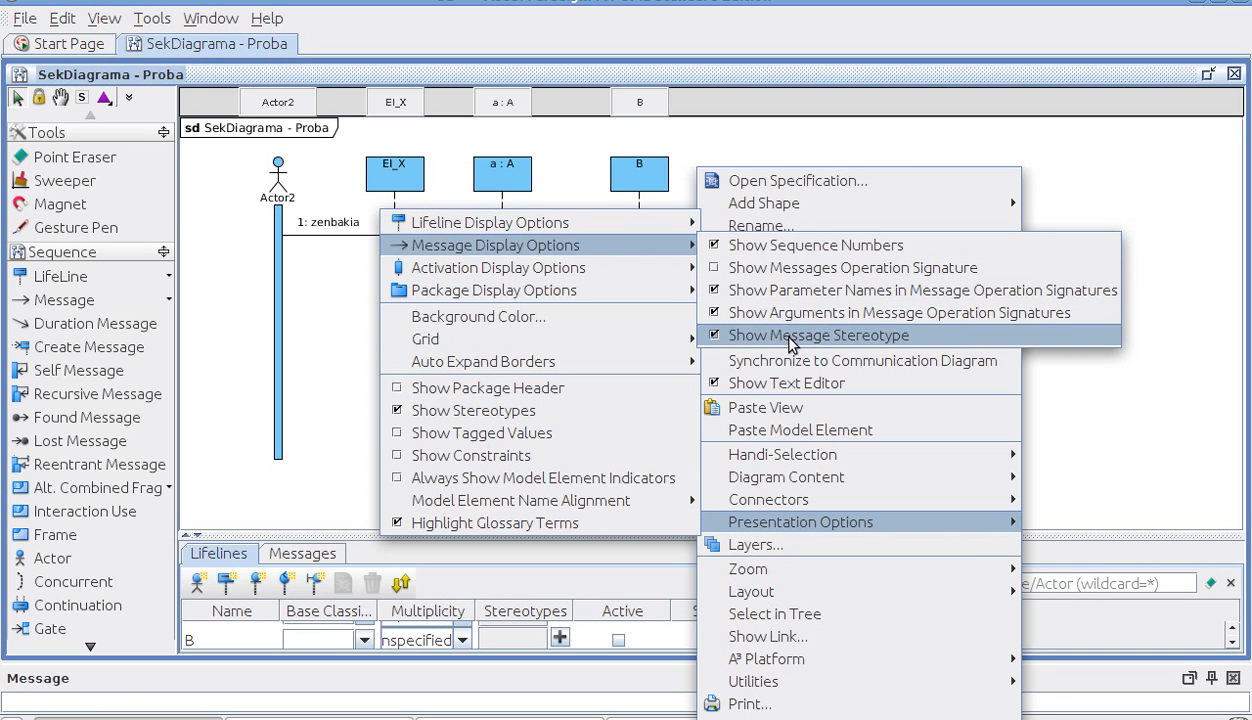
pyautogui.click(716, 250)
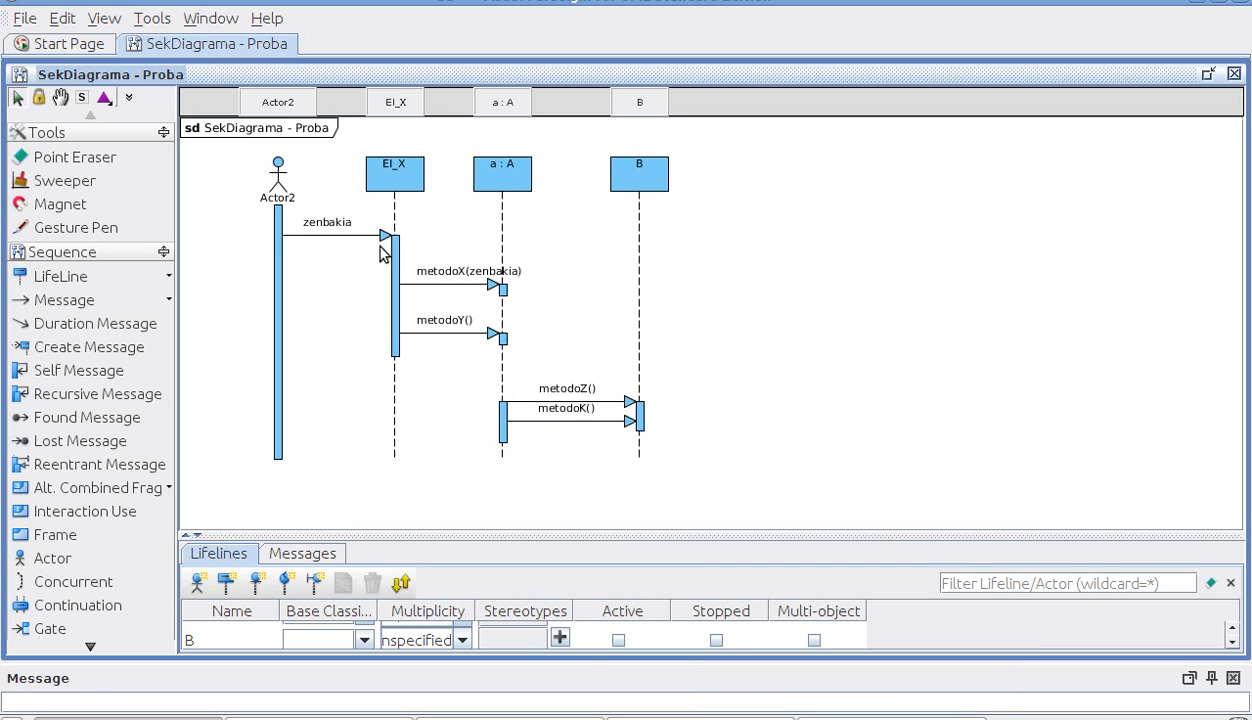
# Number the zenbakia message 1: and the metodoX(zenbakia) message 2: by hand in their captions.
pyautogui.click(316, 223)
pyautogui.click(316, 223)
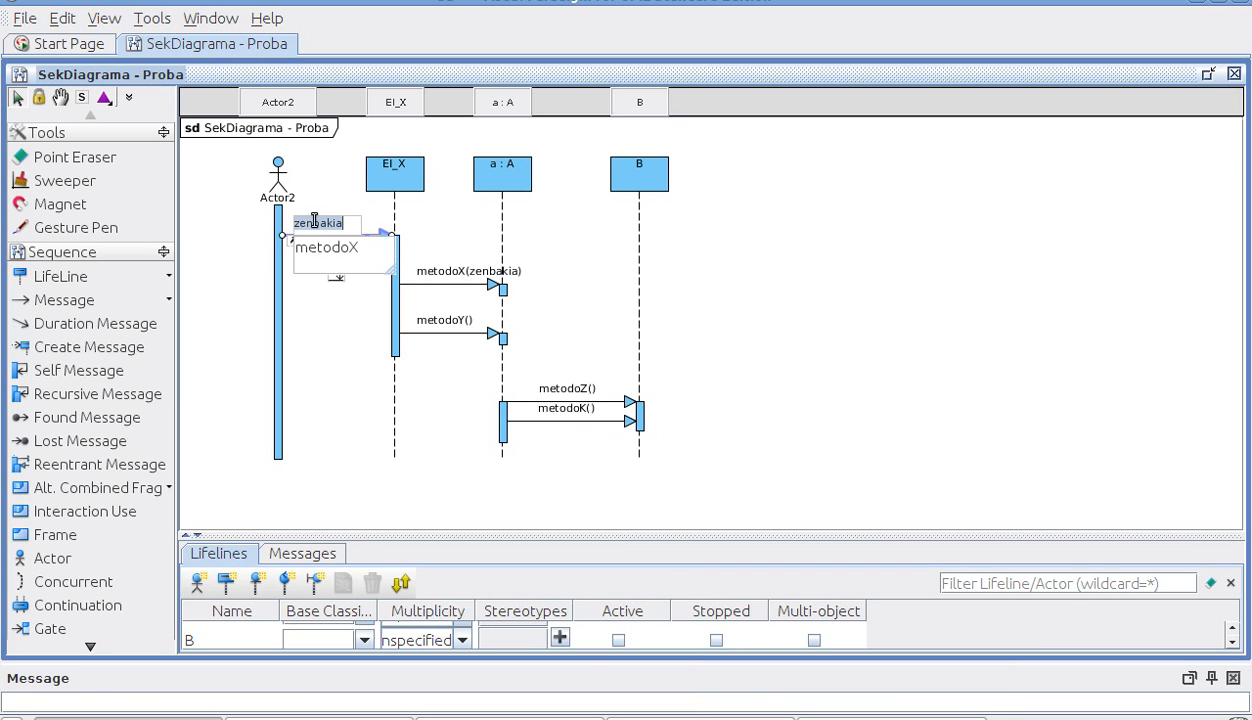
pyautogui.press('Escape')
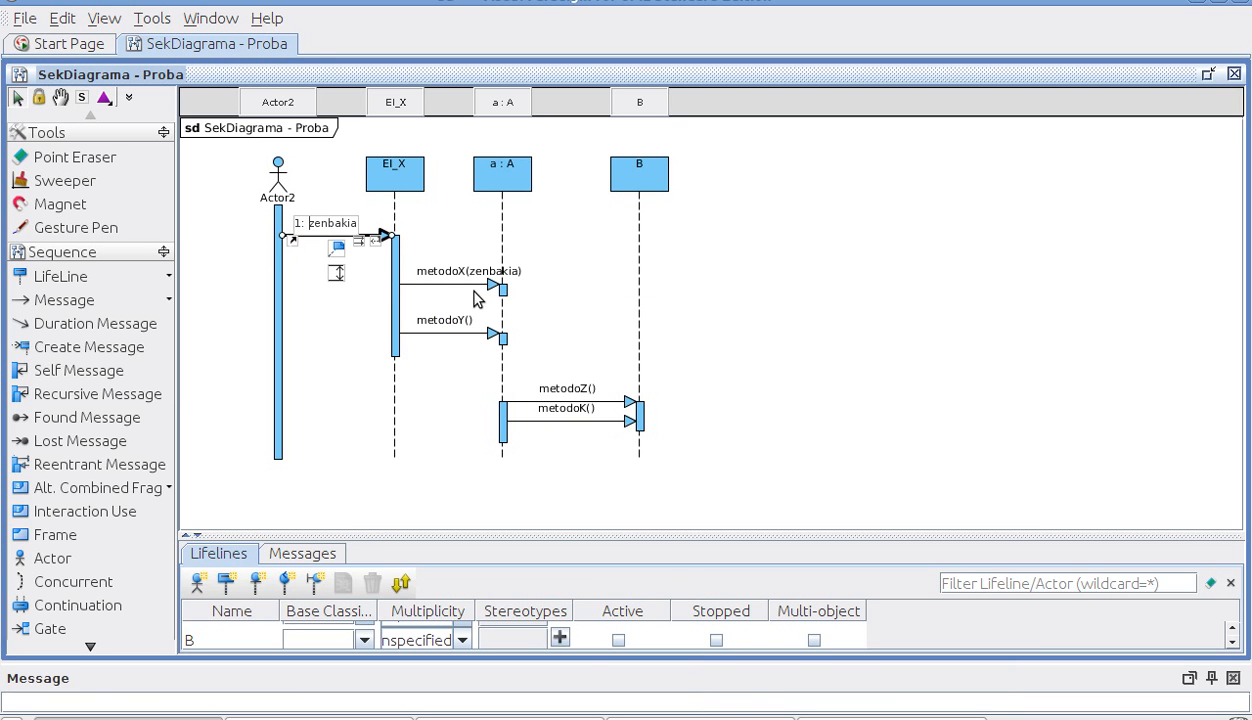
pyautogui.doubleClick(454, 272)
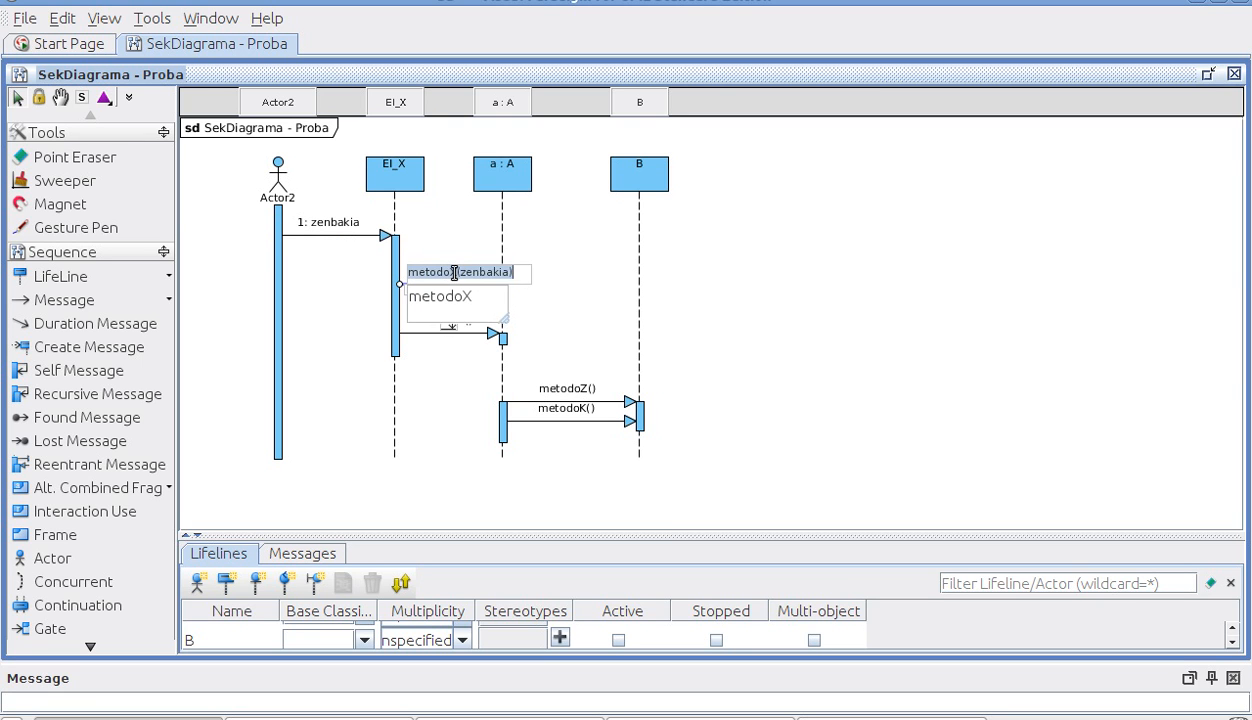
pyautogui.press('Left')
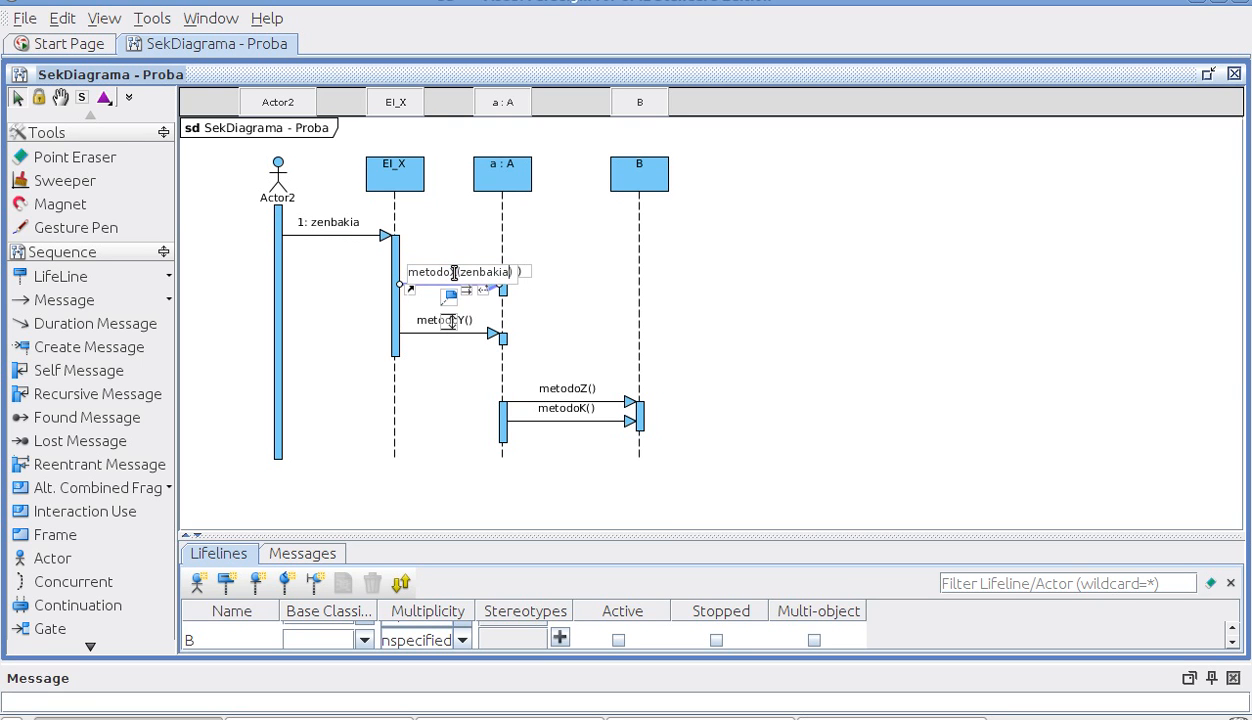
pyautogui.write('2:')
pyautogui.click(795, 295)
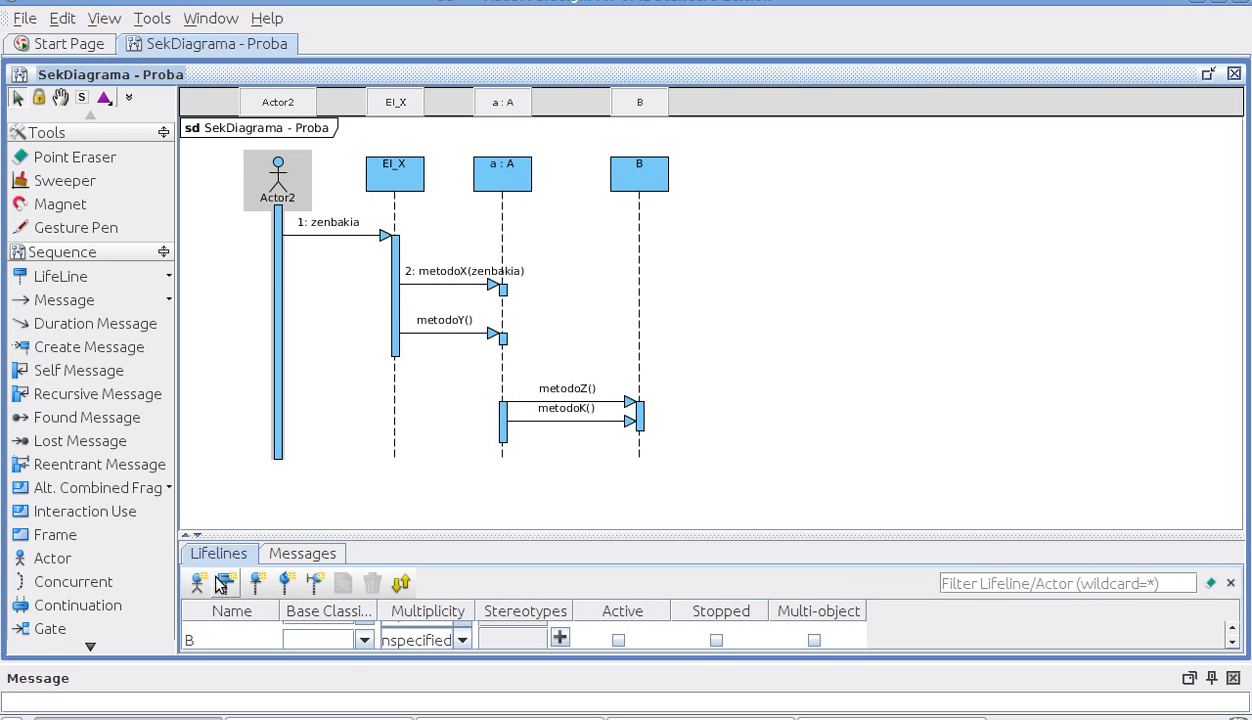
# Extend the first activation on lifeline a : A so that it spans both the metodoX(zenbakia) and metodoY() messages.
pyautogui.moveTo(374, 255); pyautogui.dragTo(562, 376)
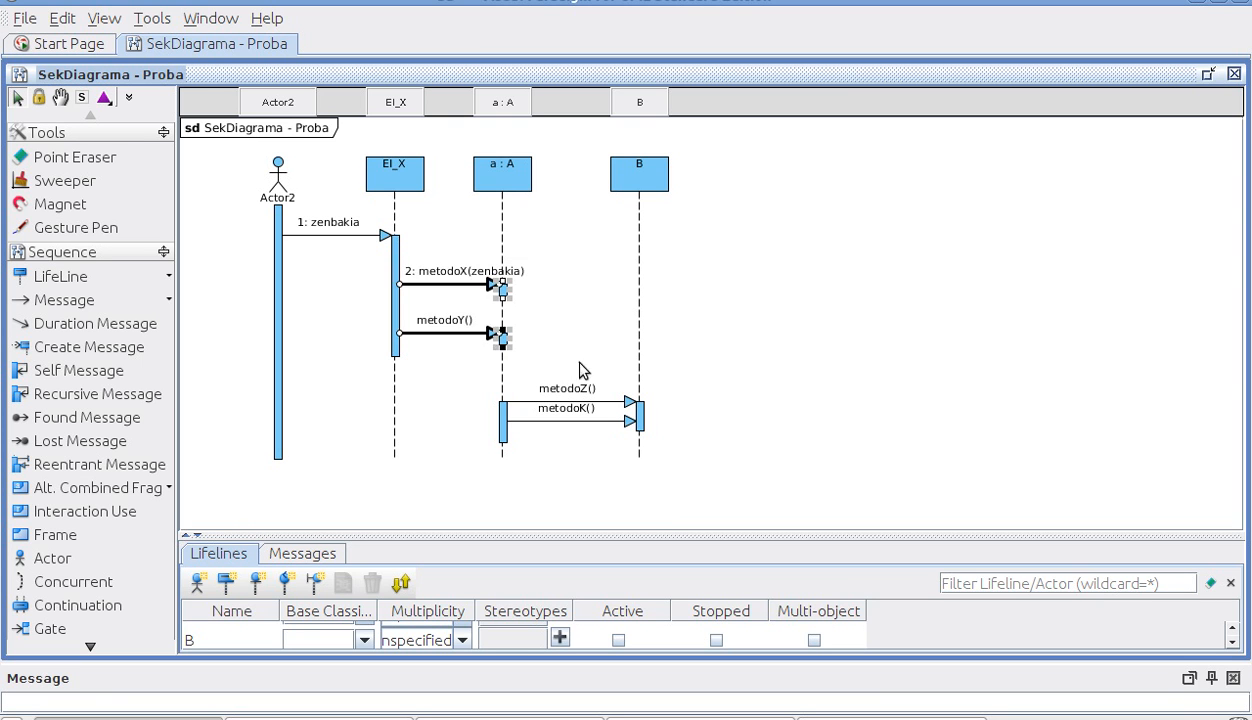
pyautogui.click(507, 309)
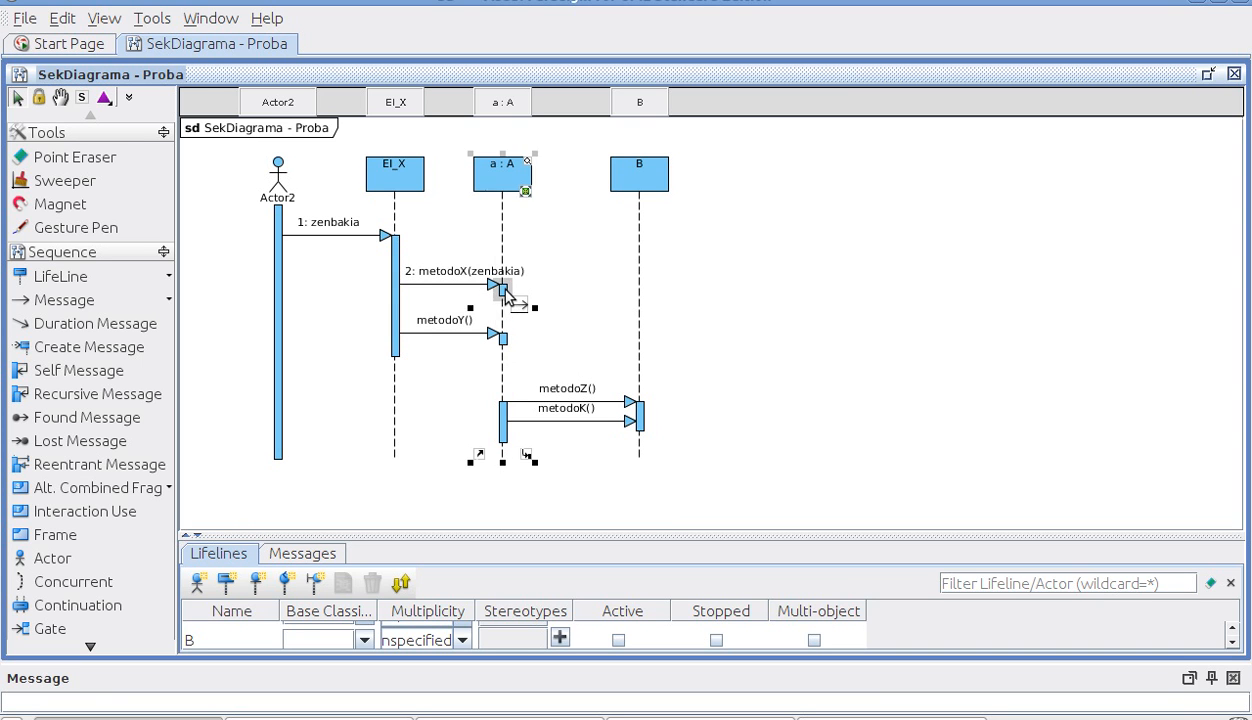
pyautogui.click(503, 290)
pyautogui.moveTo(506, 296); pyautogui.dragTo(503, 336)
pyautogui.click(735, 358)
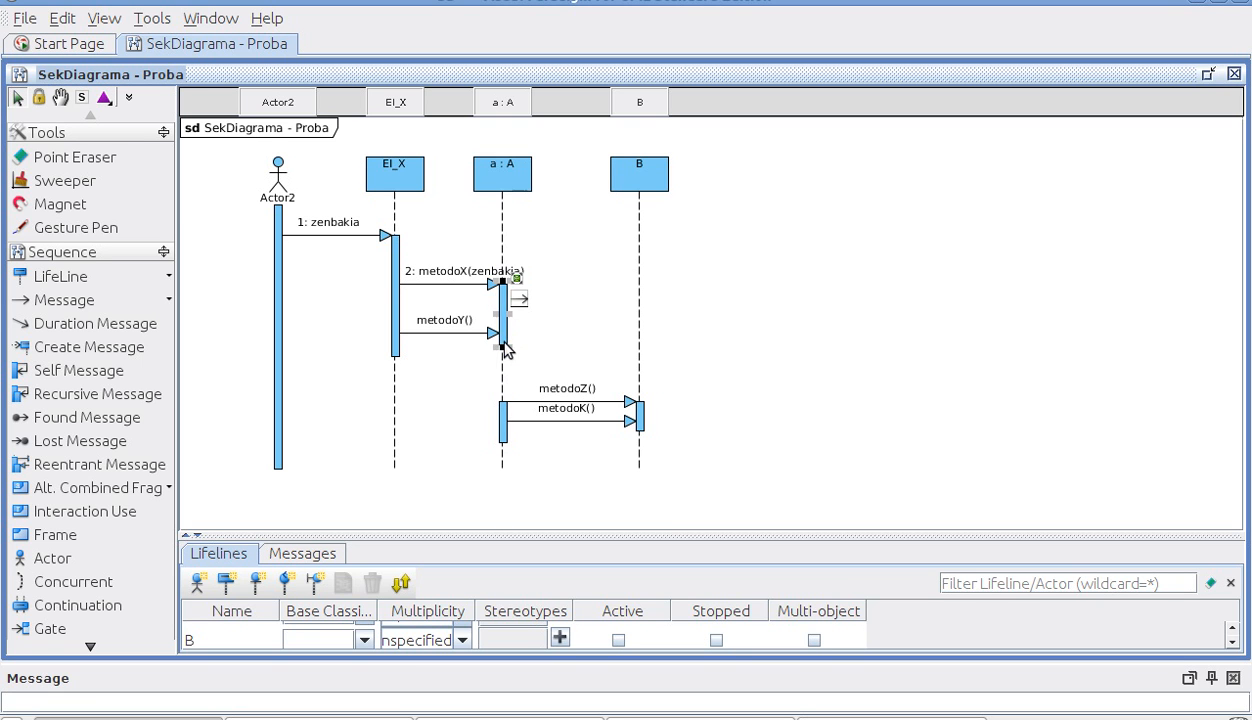
# Enclose the metodoX(zenbakia) and metodoY() messages in a loop combined fragment.
pyautogui.moveTo(350, 268); pyautogui.dragTo(557, 355)
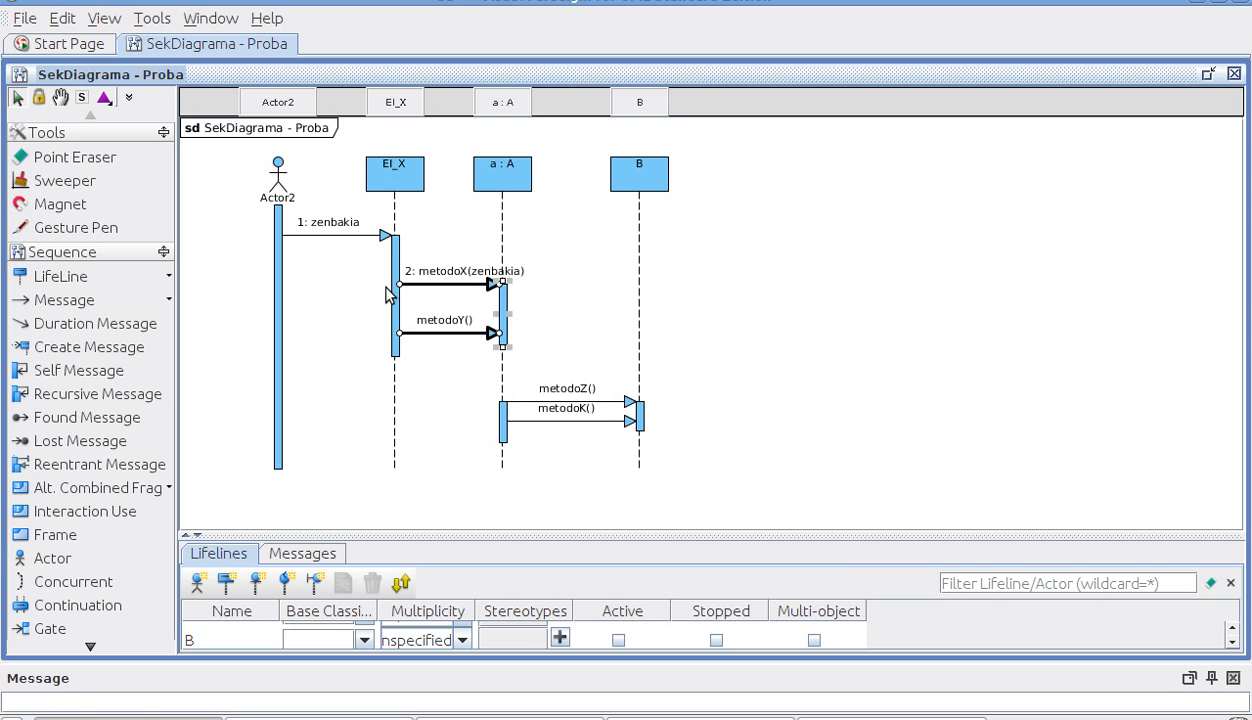
pyautogui.rightClick(391, 289)
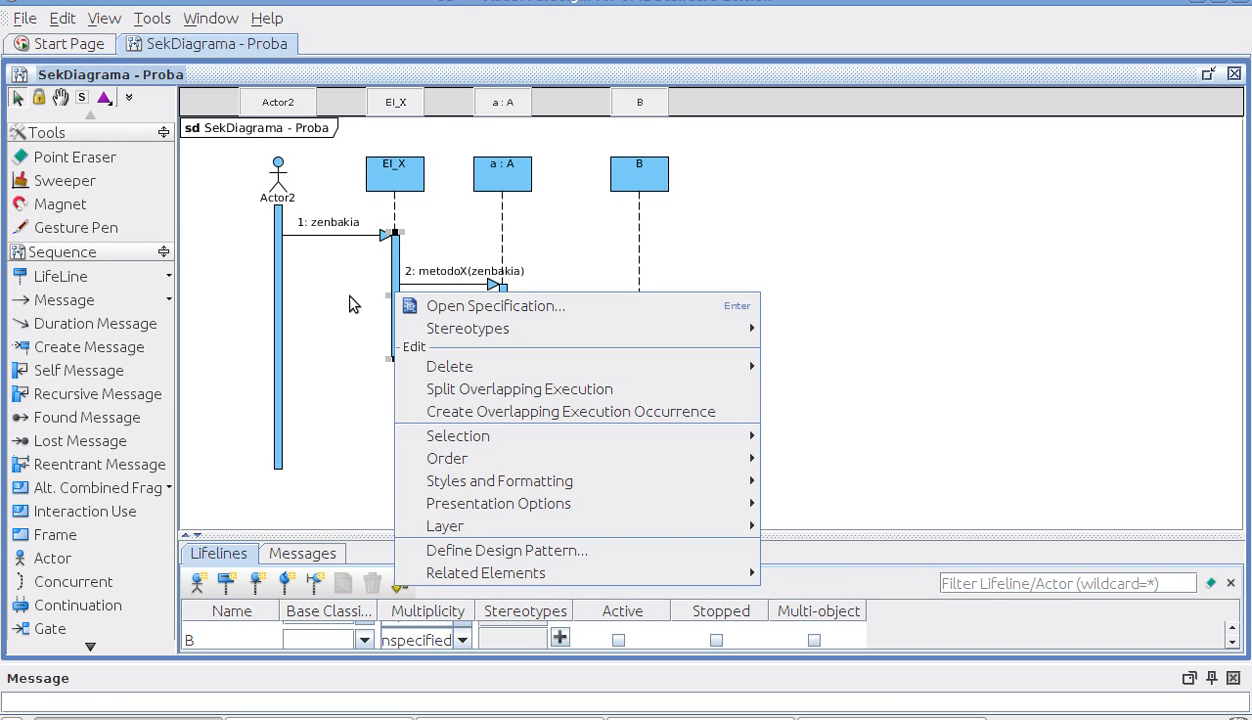
pyautogui.click(350, 304)
pyautogui.moveTo(375, 257); pyautogui.dragTo(577, 361)
pyautogui.rightClick(482, 285)
pyautogui.moveTo(552, 323)
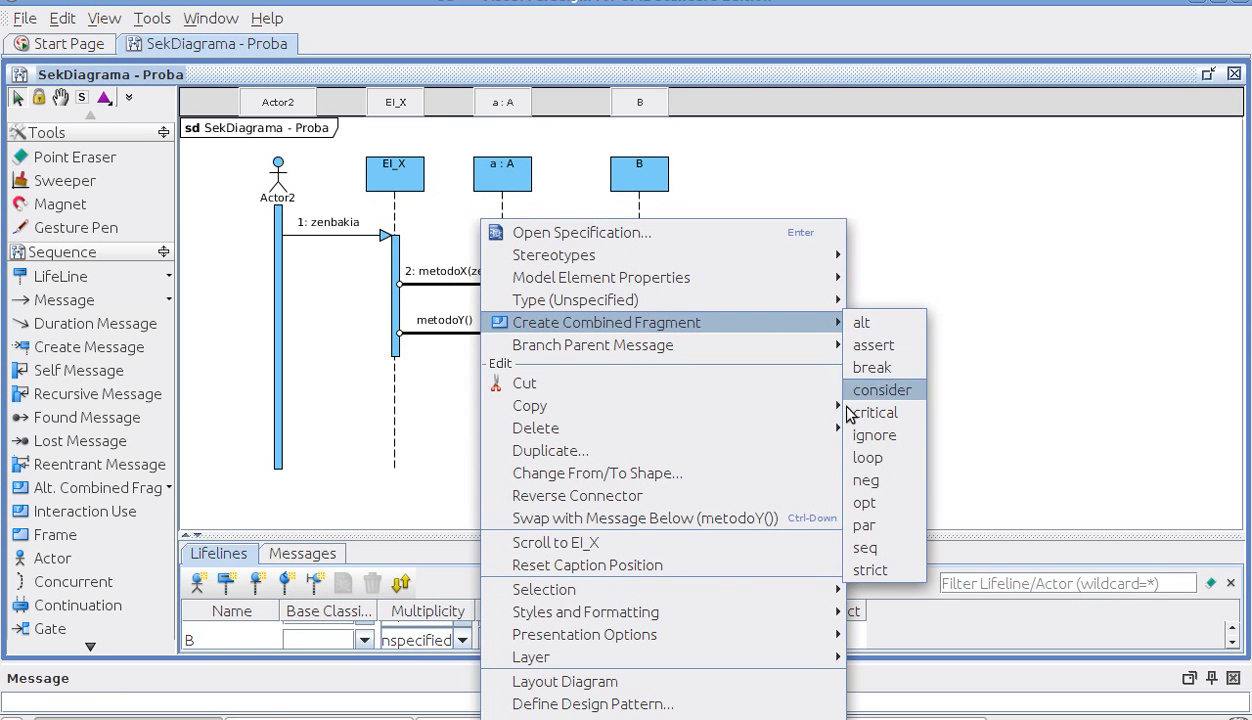
pyautogui.click(862, 457)
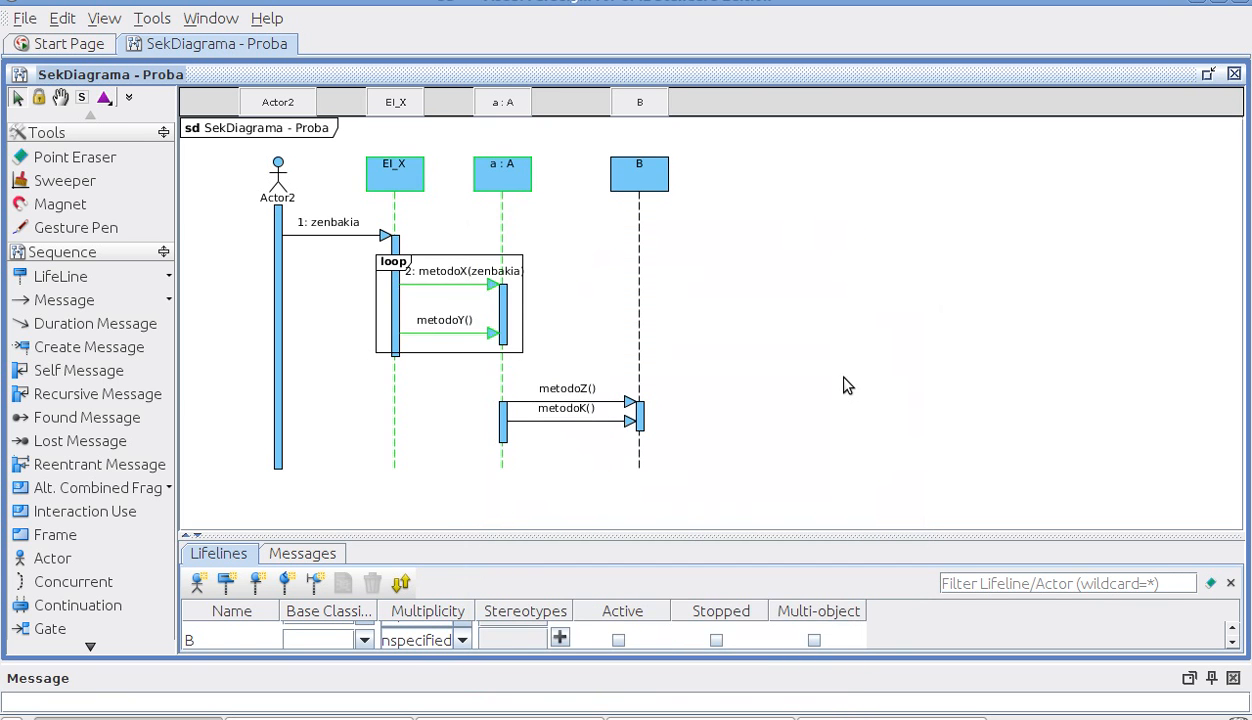
# Lengthen the lower activations on lifelines B and a : A downwards and space the metodoZ() and metodoK() messages lower along them.
pyautogui.click(549, 395)
pyautogui.moveTo(467, 368); pyautogui.dragTo(645, 442)
pyautogui.click(706, 420)
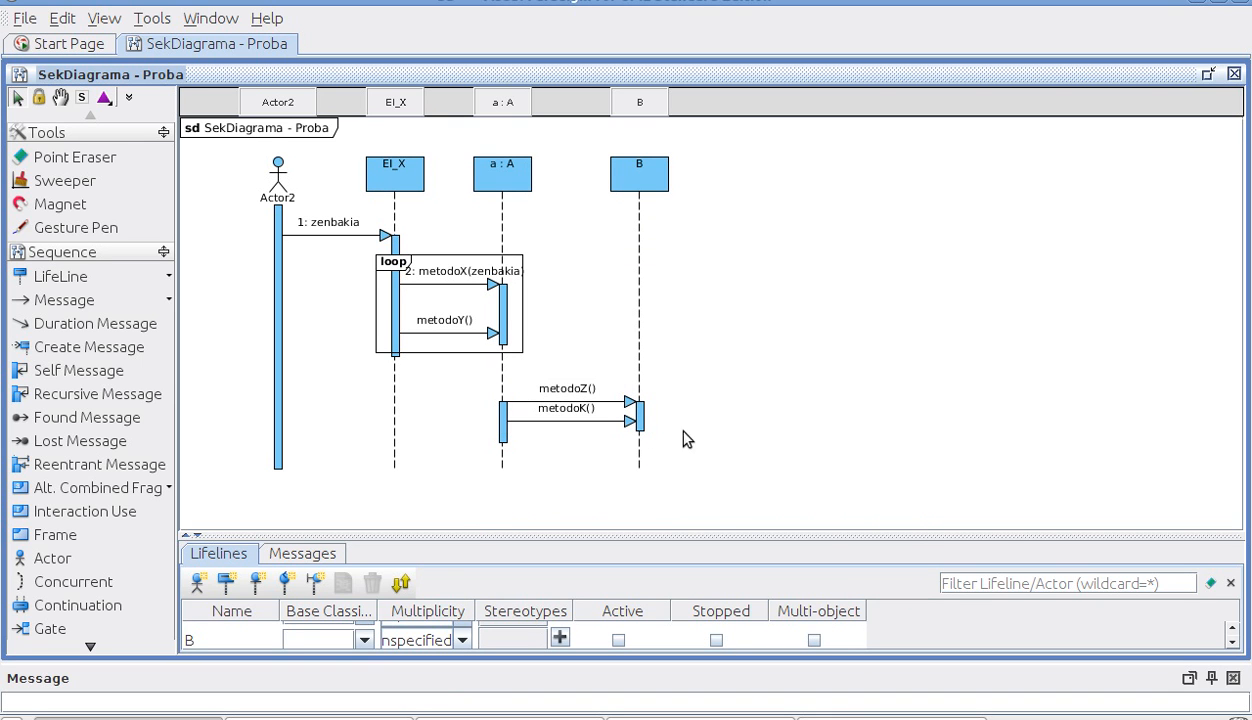
pyautogui.click(641, 424)
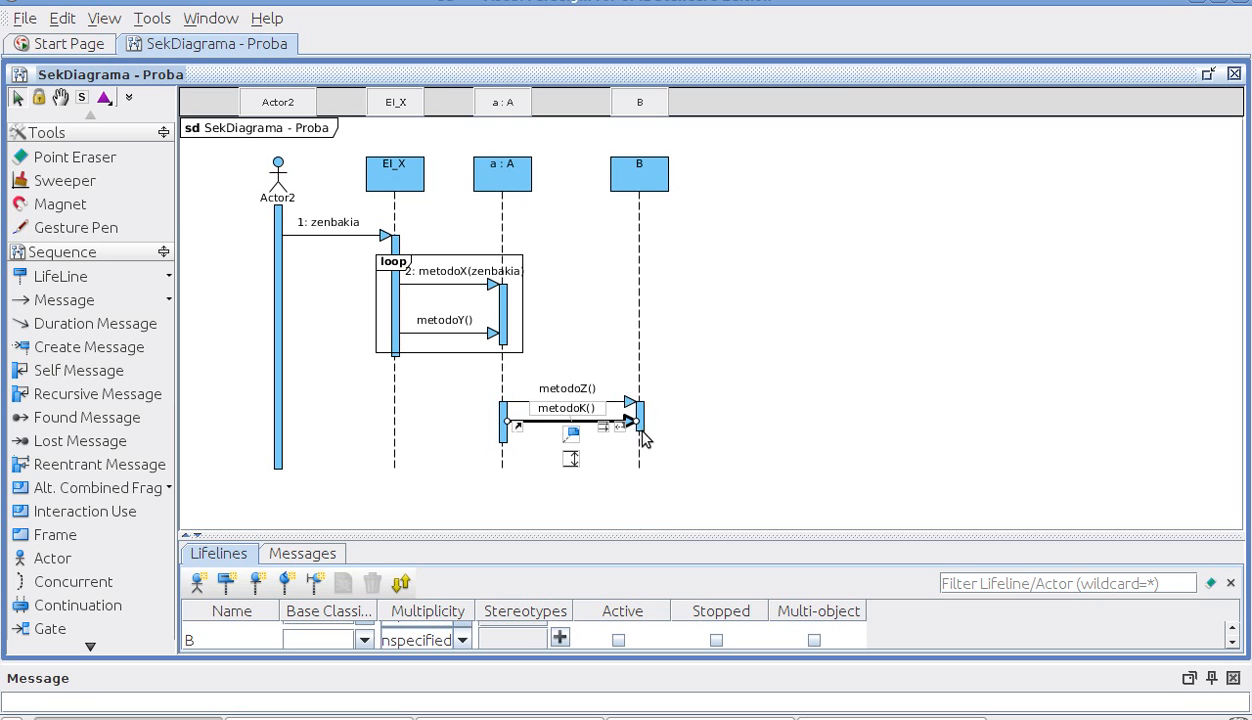
pyautogui.click(641, 427)
pyautogui.moveTo(640, 433); pyautogui.dragTo(640, 497)
pyautogui.click(504, 438)
pyautogui.moveTo(503, 446); pyautogui.dragTo(503, 492)
pyautogui.moveTo(580, 420)
pyautogui.mouseDown()
pyautogui.moveTo(579, 479)
pyautogui.moveTo(578, 416)
pyautogui.moveTo(567, 440)
pyautogui.mouseUp()
# Enclose the metodoZ() and metodoK() messages in an alt combined fragment with the guard condition baldintza.
pyautogui.moveTo(459, 419); pyautogui.dragTo(673, 503)
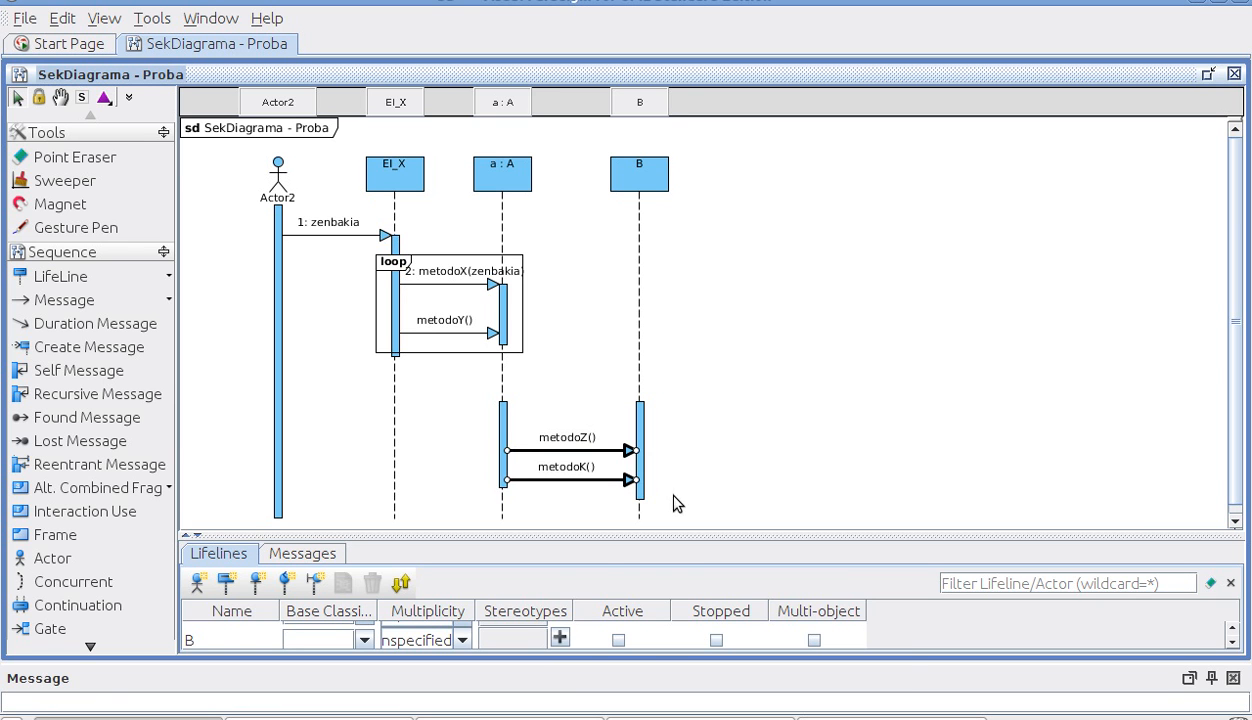
pyautogui.rightClick(532, 453)
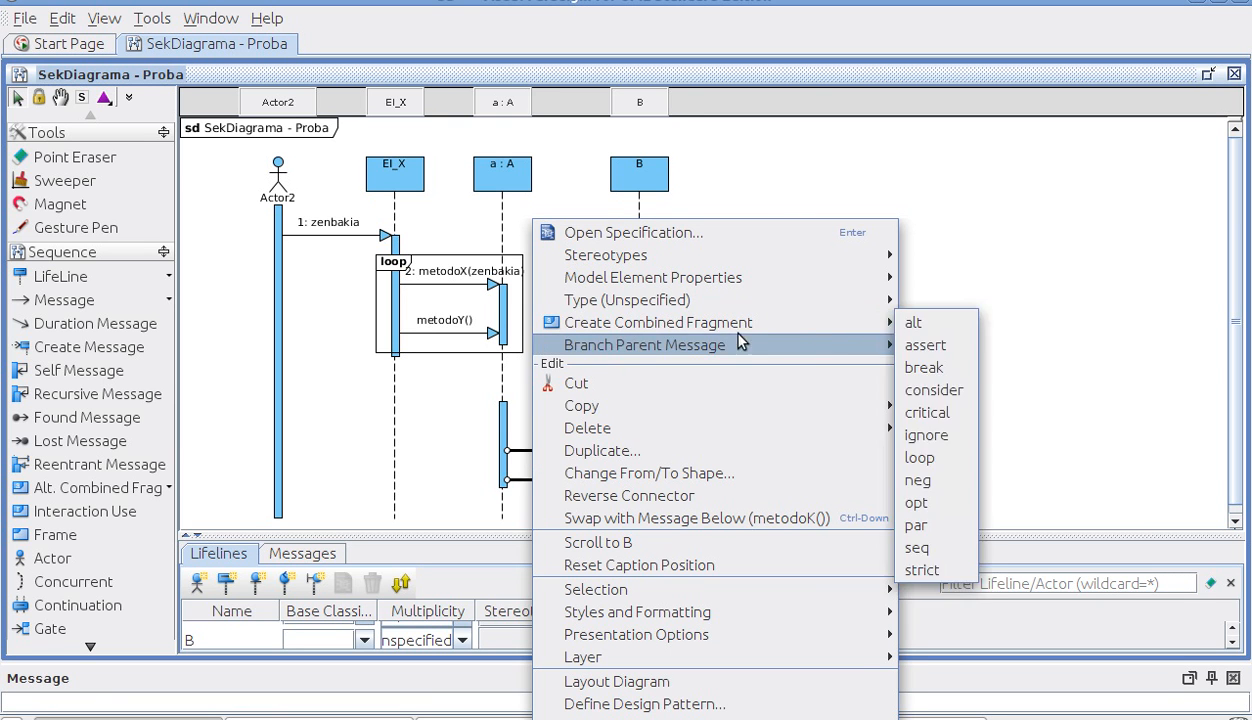
pyautogui.moveTo(843, 331)
pyautogui.click(915, 323)
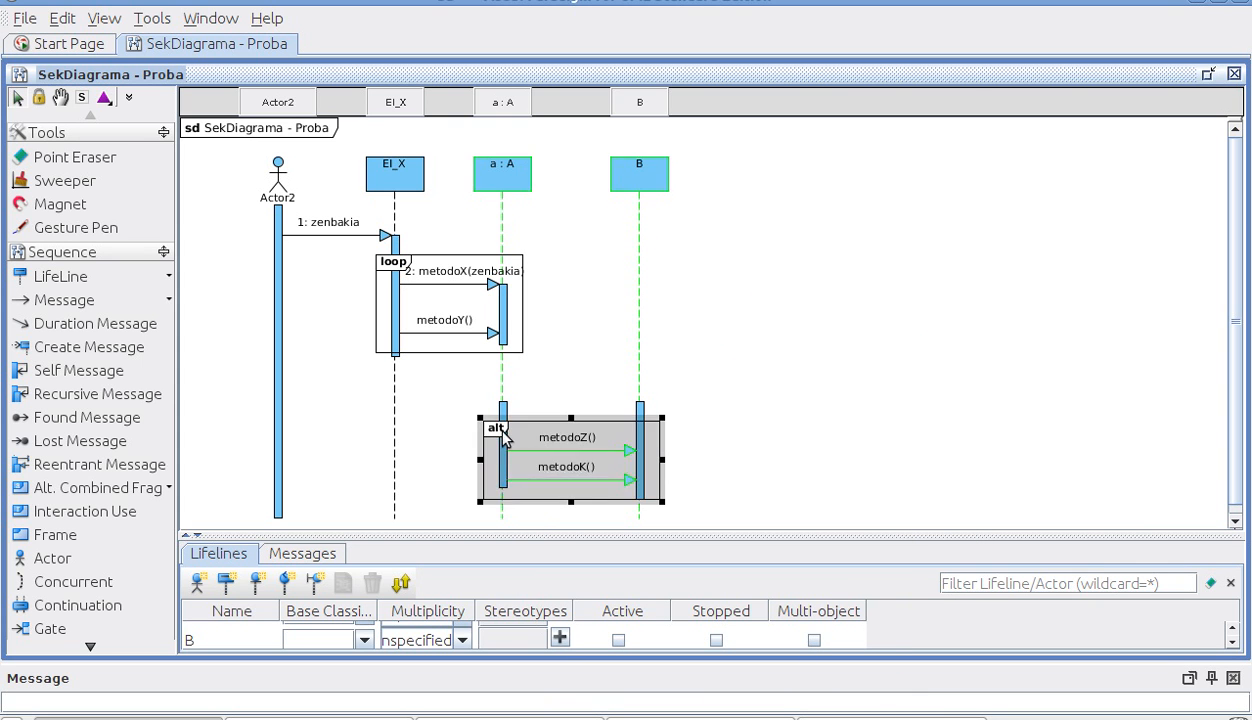
pyautogui.write('baldintza')
pyautogui.click(777, 469)
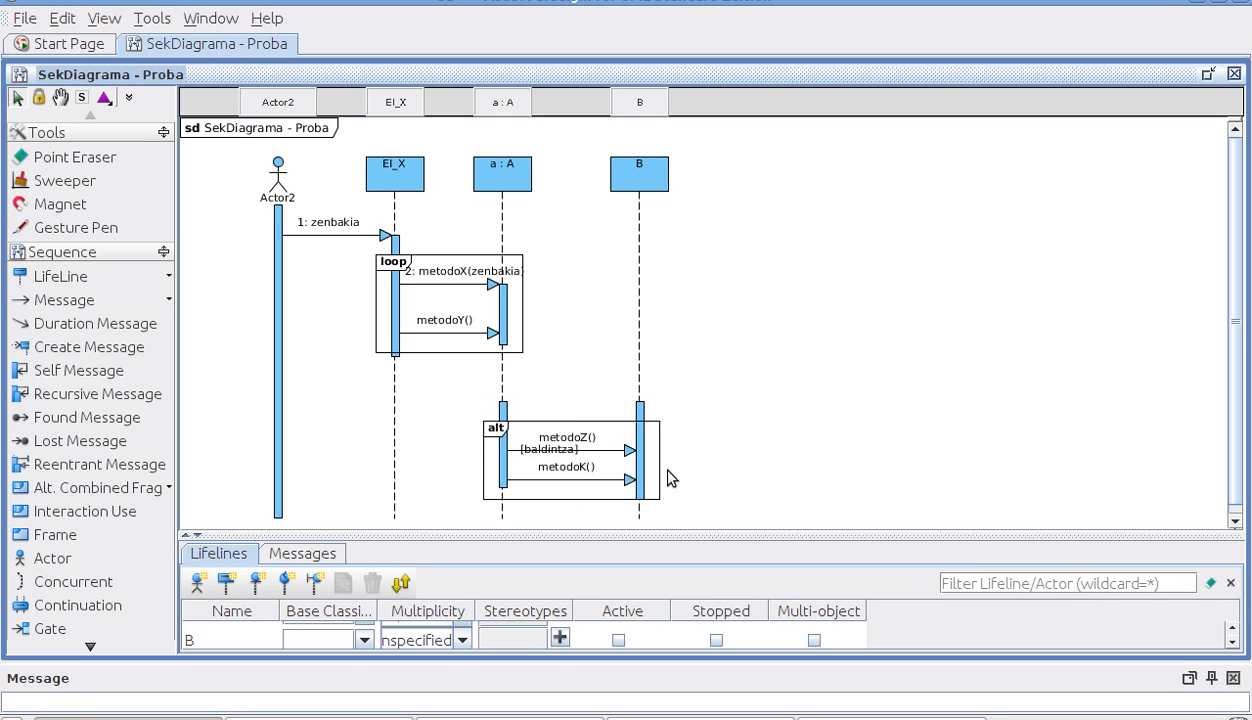
# Move the metodoZ() message and the metodoK() caption down inside the alt fragment, clear of the baldintza guard.
pyautogui.click(585, 447)
pyautogui.moveTo(601, 453); pyautogui.dragTo(617, 500)
pyautogui.click(567, 457)
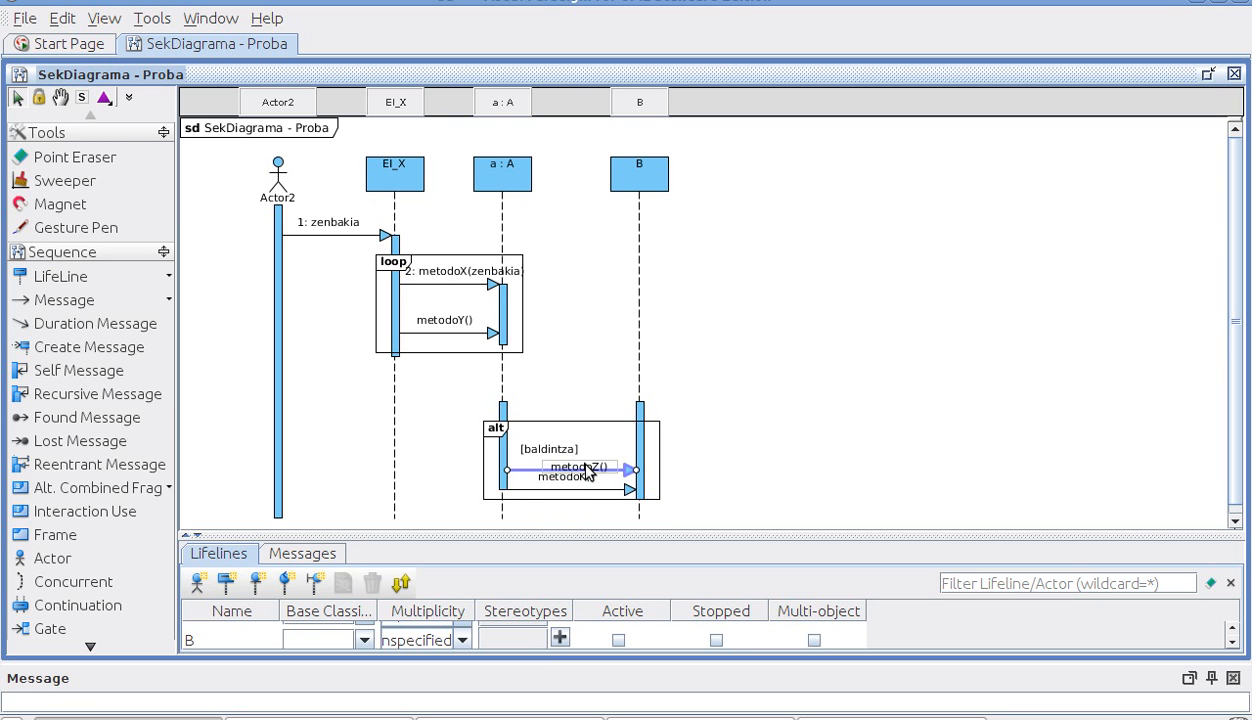
pyautogui.click(549, 486)
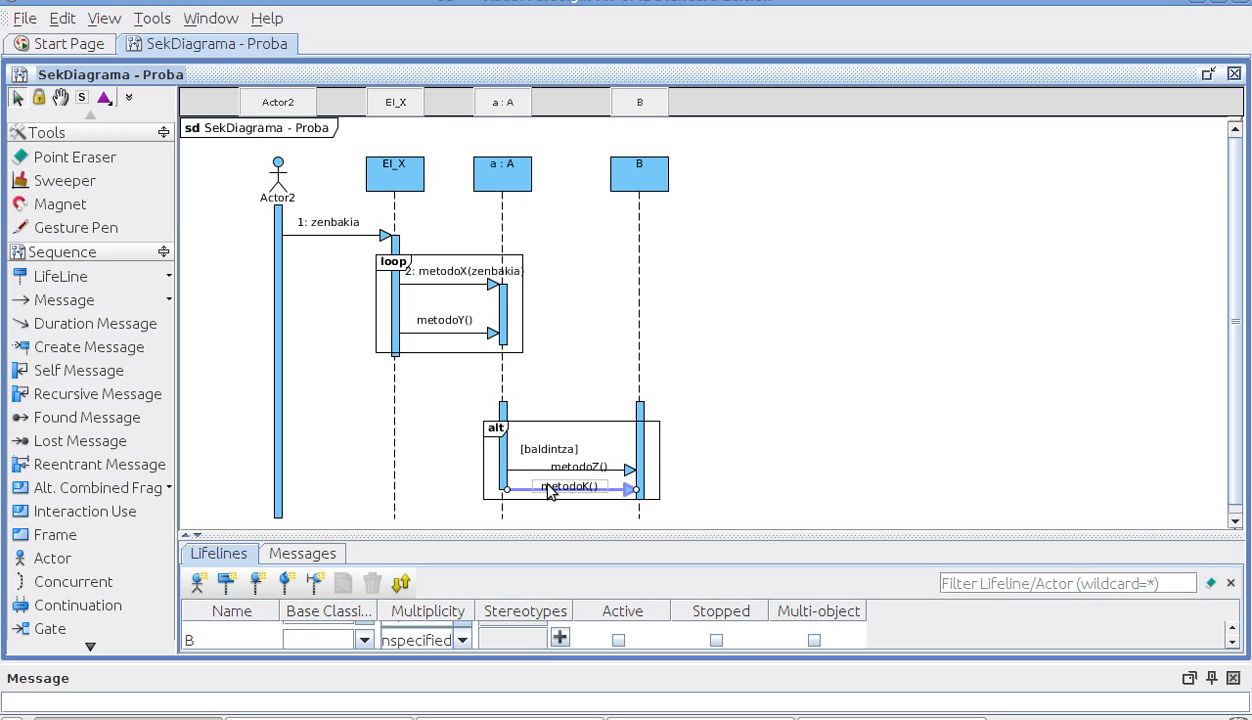
pyautogui.click(733, 471)
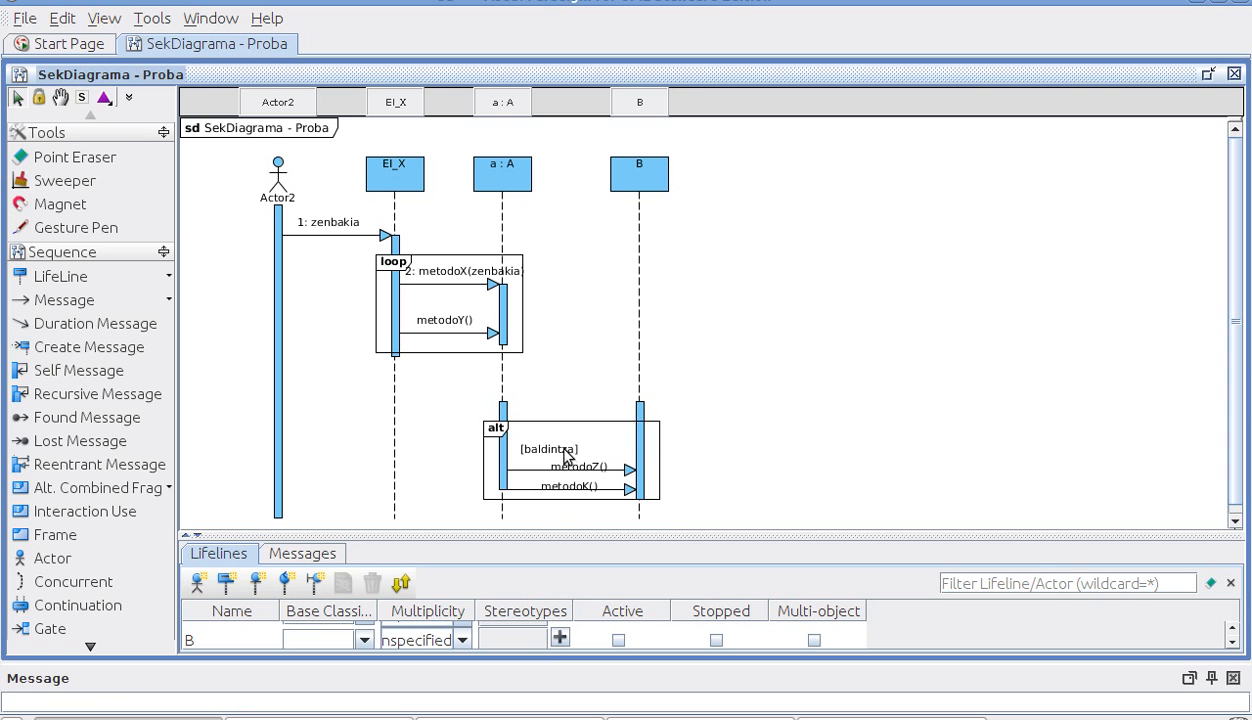
# Display the diagram's properties alongside the drawing.
pyautogui.doubleClick(614, 278)
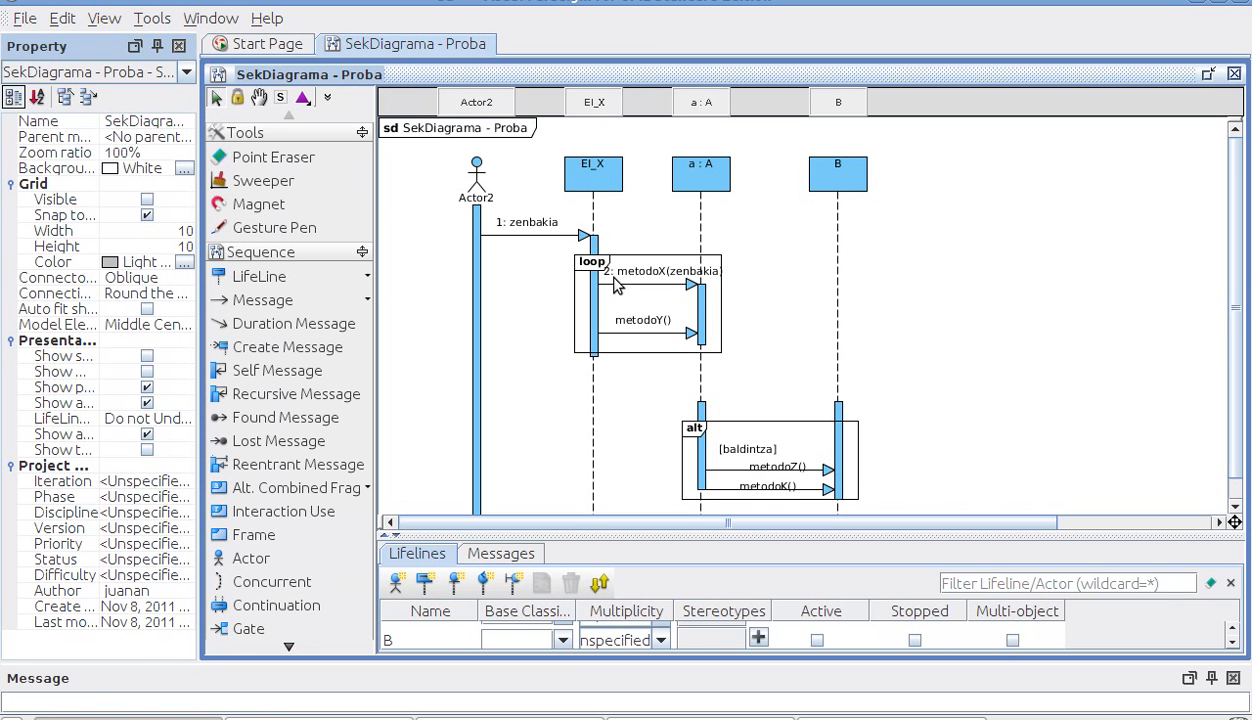